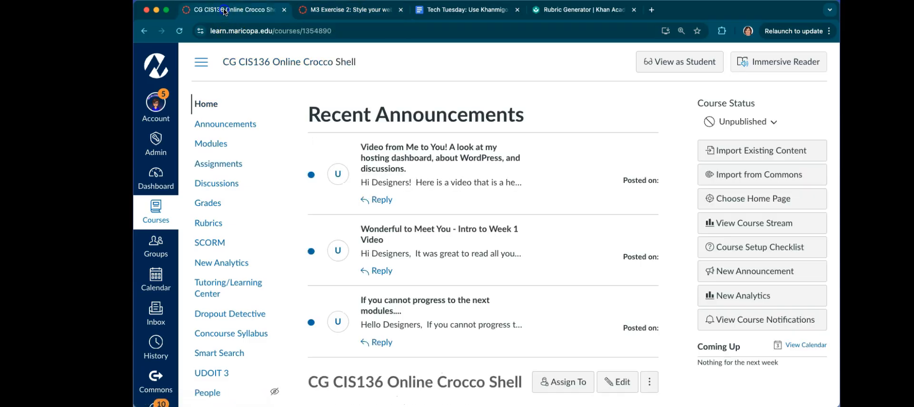
Open the course's Blog Post 1 Write About WordPress rubric and review its criteria and ratings
left_click(209, 222)
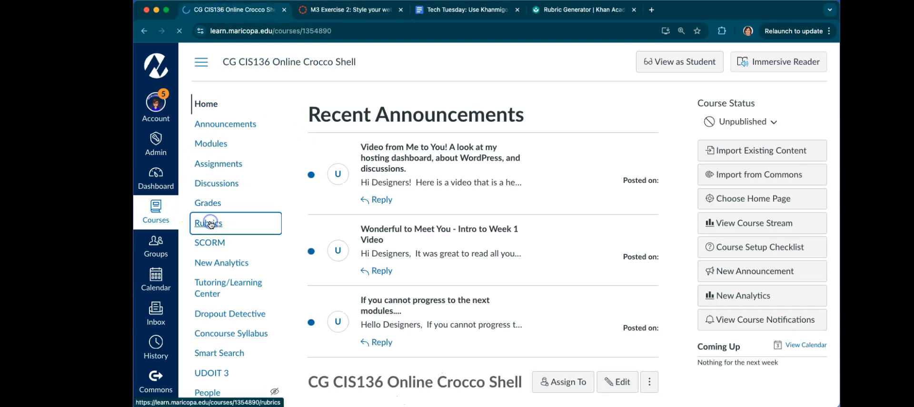
left_click(407, 119)
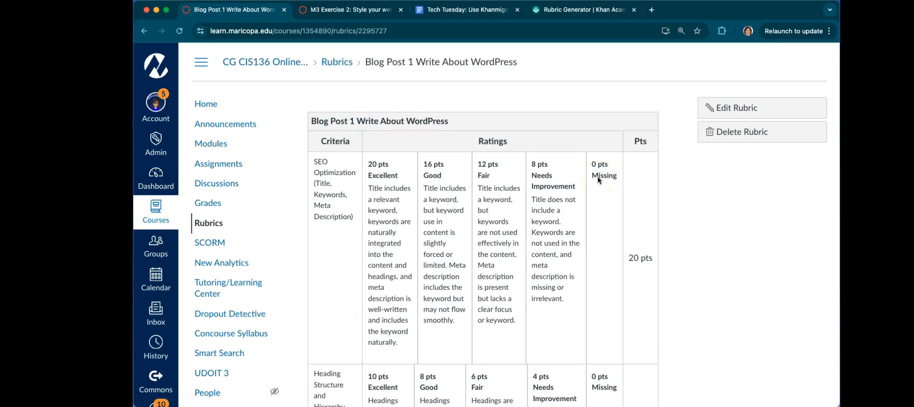
scroll(598, 176, "down", 4)
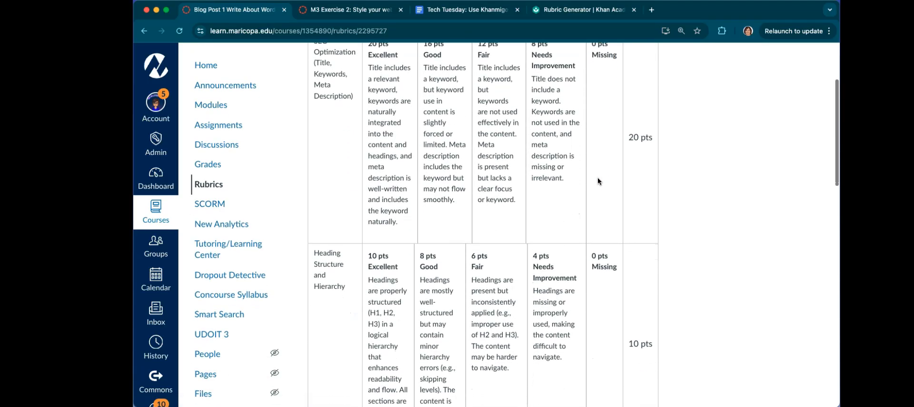
scroll(238, 190, "down", 3)
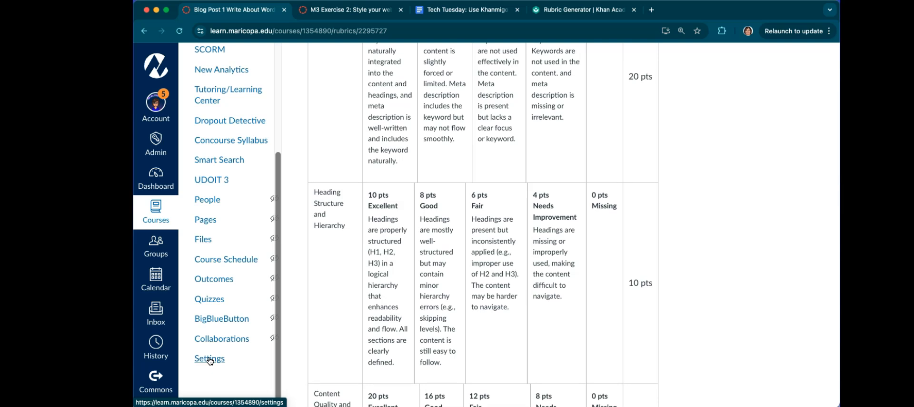
Enable Khanmigo Teacher Tools in the course's navigation settings and save the change
left_click(210, 358)
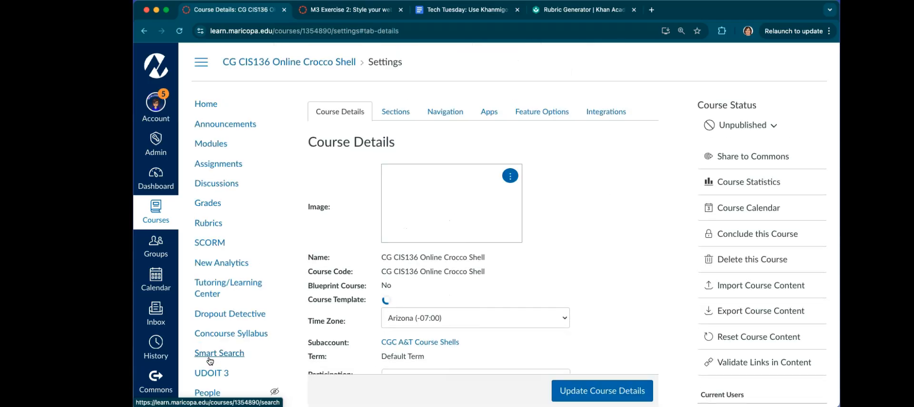
left_click(452, 114)
scroll(400, 176, "down", 15)
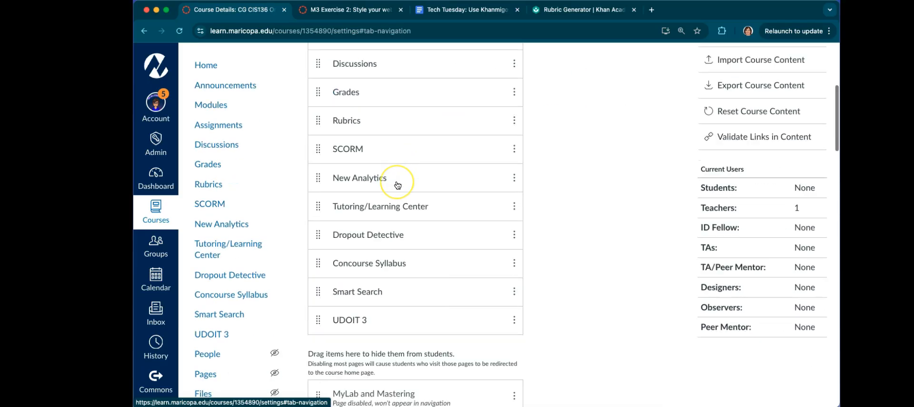
scroll(397, 184, "down", 15)
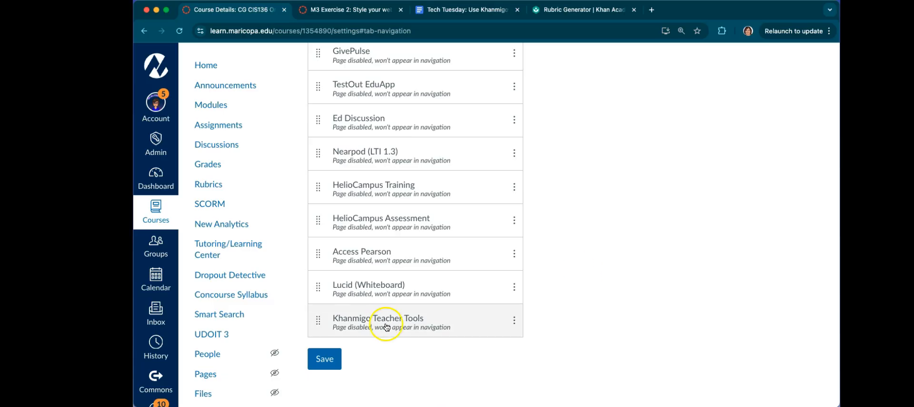
left_click(518, 323)
left_click(514, 272)
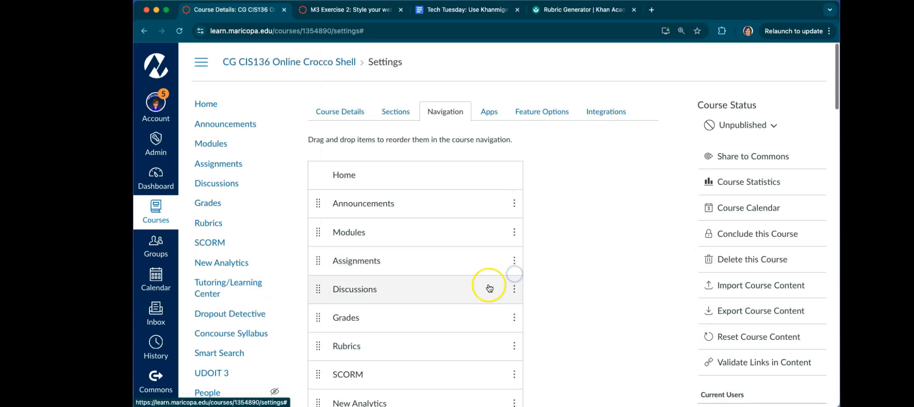
scroll(489, 286, "down", 15)
scroll(490, 288, "down", 10)
left_click(334, 358)
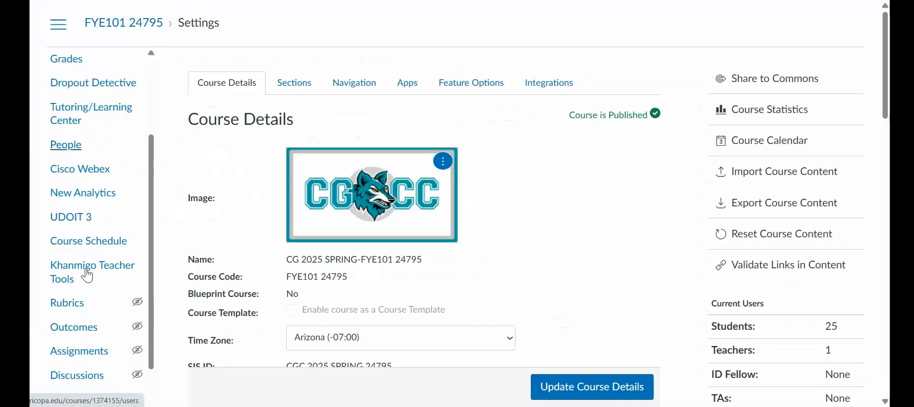
Open Khanmigo Teacher Tools from the course, sign up for free, accept the terms and conditions, and enter the tools
left_click(87, 272)
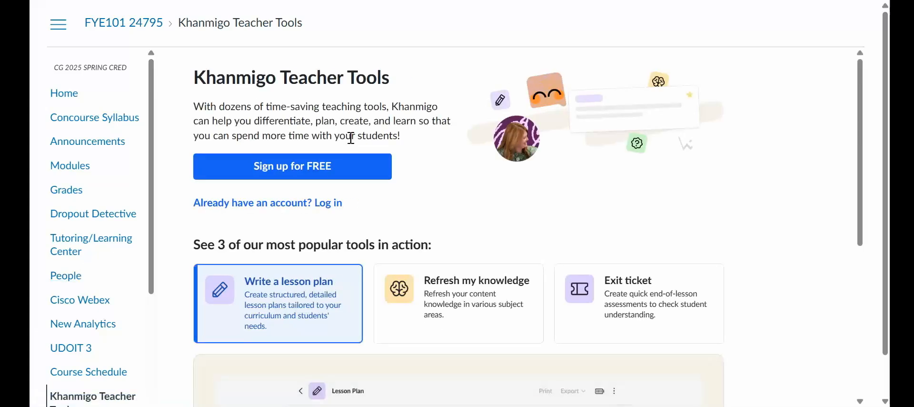
left_click(306, 170)
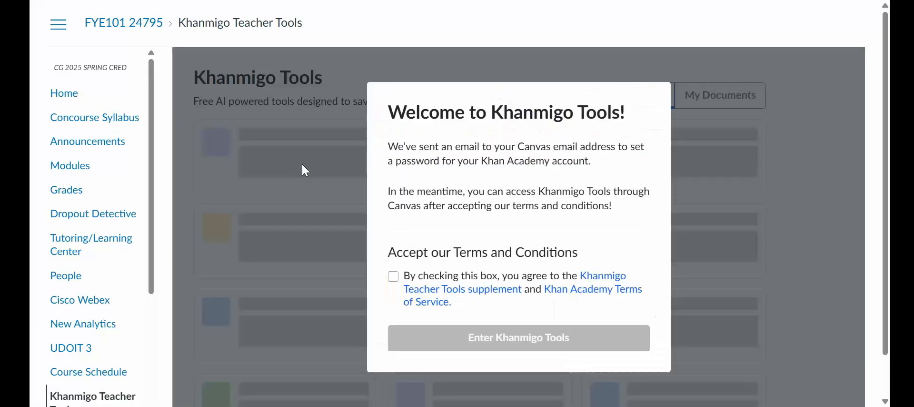
left_click(394, 277)
left_click(526, 342)
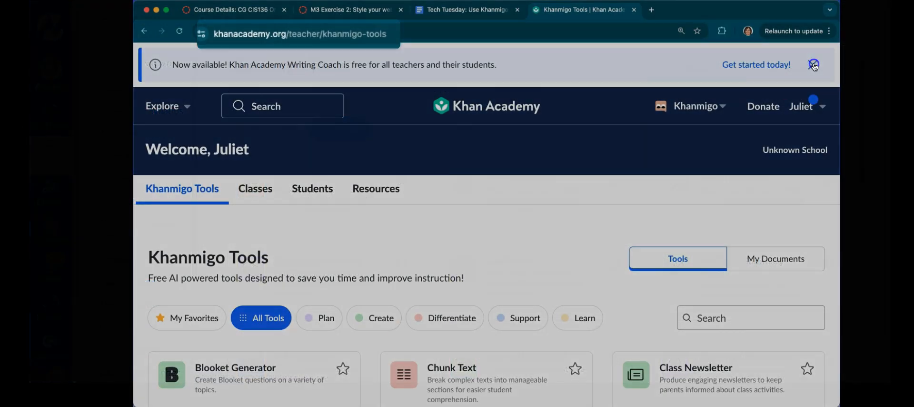
On Khan Academy's Khanmigo Tools page, dismiss the Writing Coach banner, filter for Create tools and open Rubric Generator
left_click(814, 65)
scroll(500, 245, "down", 3)
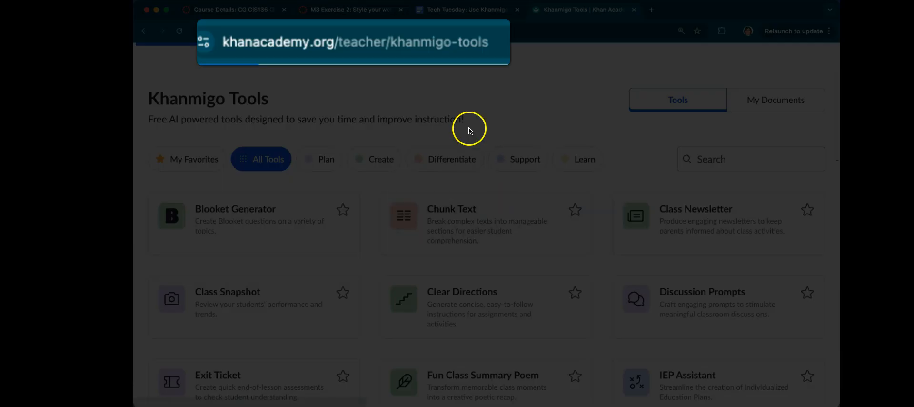
left_click(301, 57)
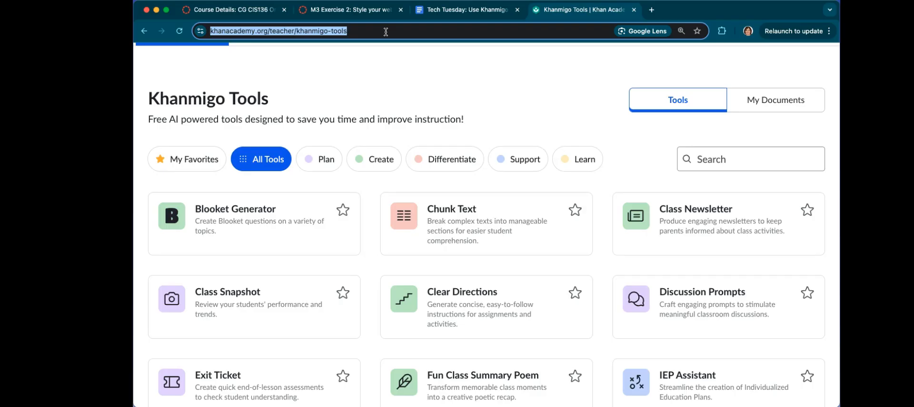
left_click(375, 160)
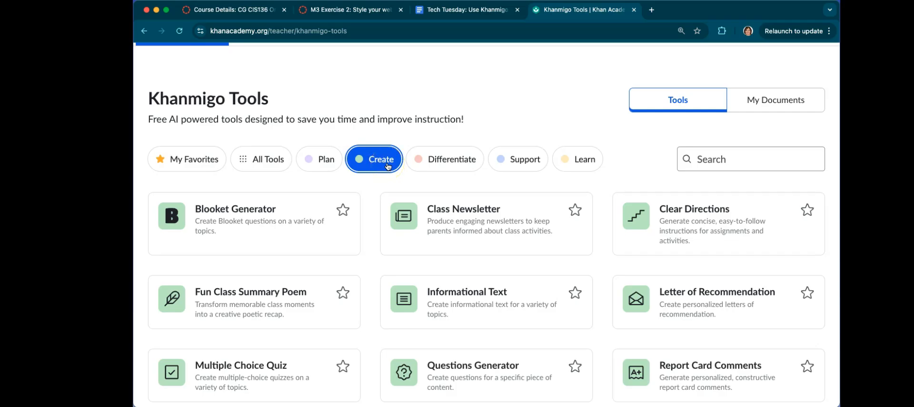
scroll(387, 167, "down", 5)
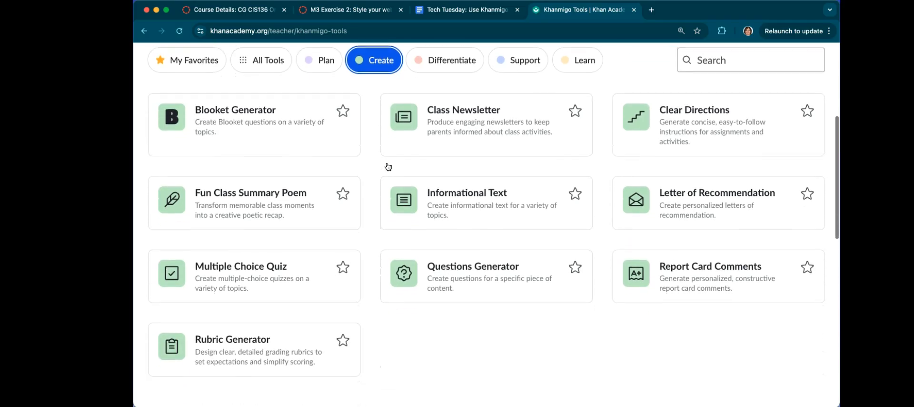
left_click(195, 255)
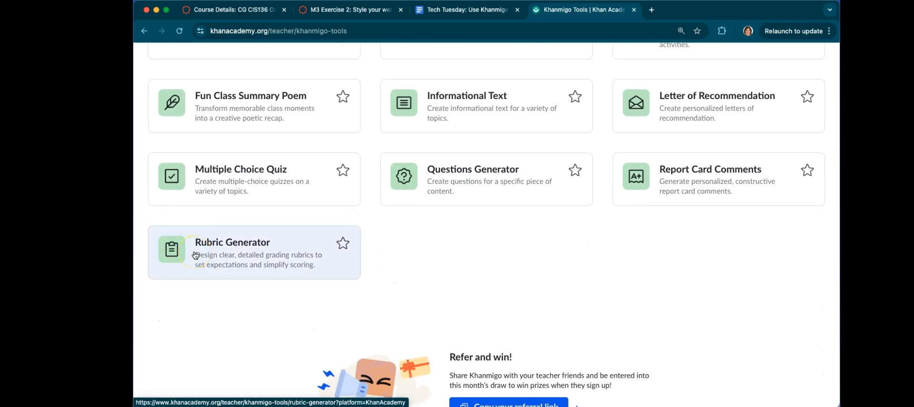
left_click(195, 255)
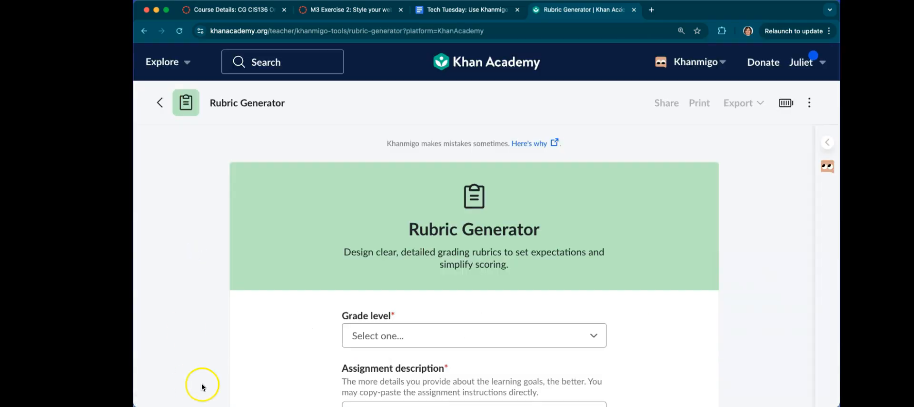
Check the M3 Exercise 2 assignment in Canvas, and set the Rubric Generator's grade level to College
left_click(355, 10)
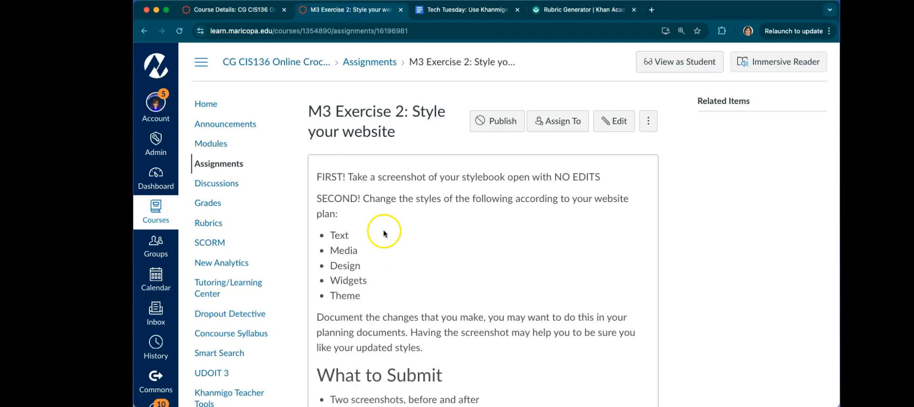
left_click(600, 14)
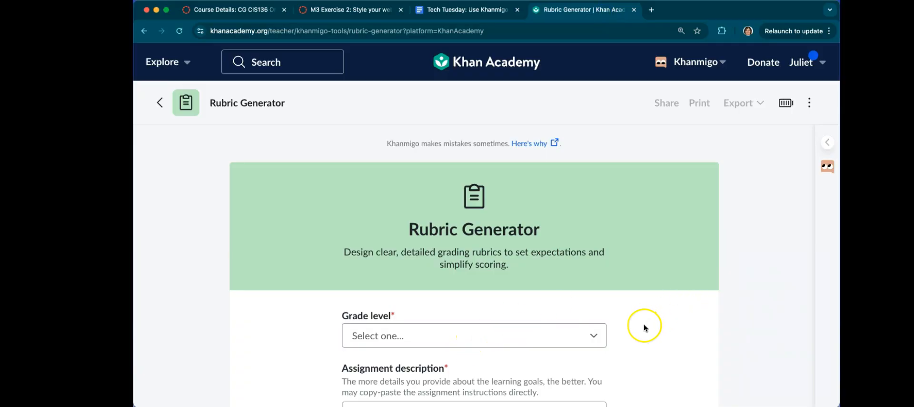
scroll(644, 327, "down", 5)
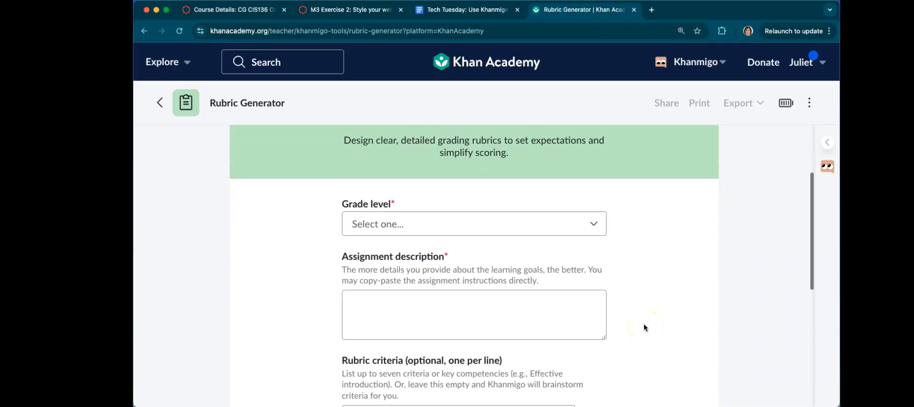
left_click(473, 181)
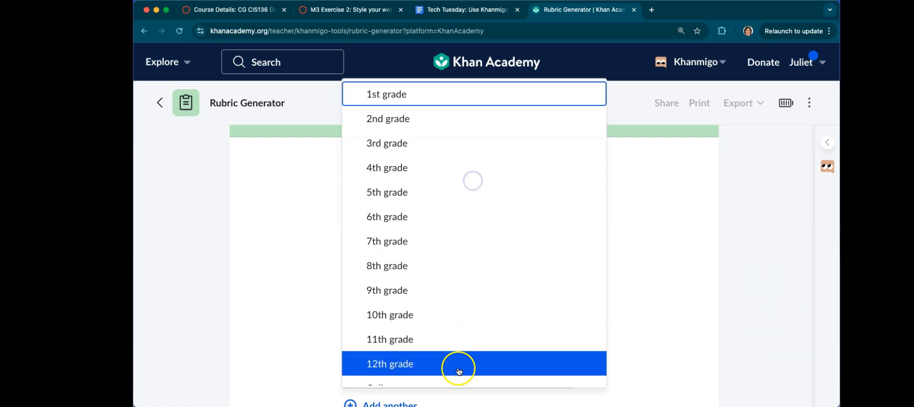
scroll(457, 371, "down", 1)
left_click(441, 372)
left_click(425, 241)
Copy the full M3 Exercise 2 instructions from Canvas into the Rubric Generator's assignment description and review the pasted text
left_click(363, 15)
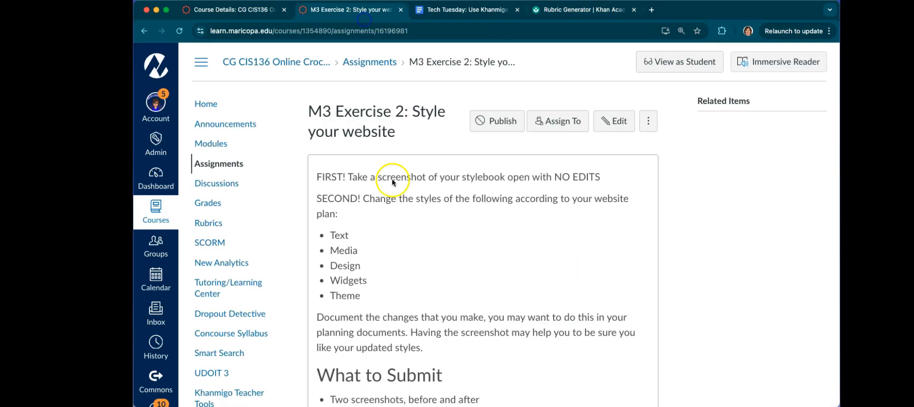
left_click_drag(309, 176, 626, 261)
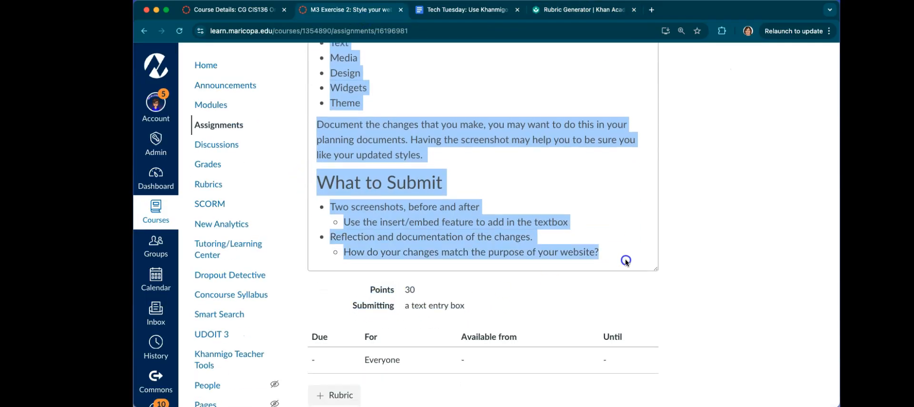
left_click(602, 11)
left_click(432, 254)
type("Use the insert/embed feature to add in the textbox Reflection and documentation of the changes. How do your changes match the purpose of your website?")
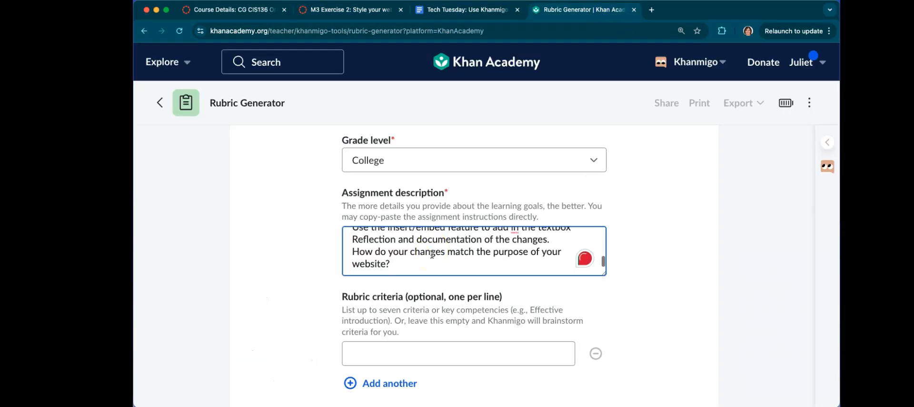
scroll(433, 254, "up", 5)
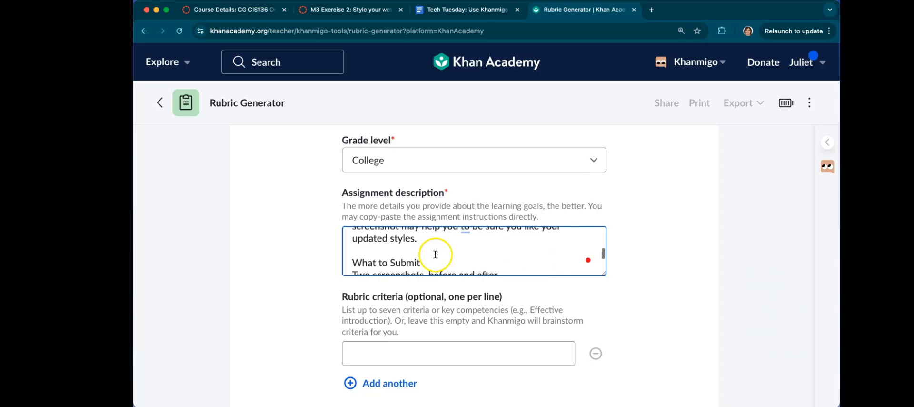
scroll(435, 254, "down", 3)
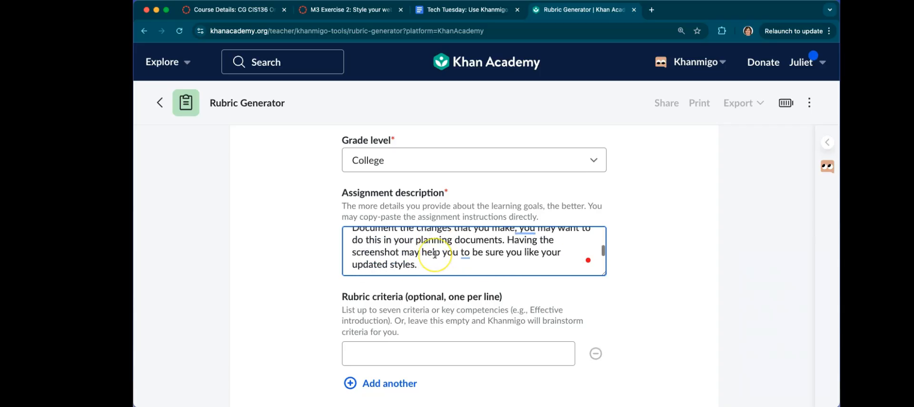
scroll(435, 254, "up", 2)
scroll(435, 253, "up", 5)
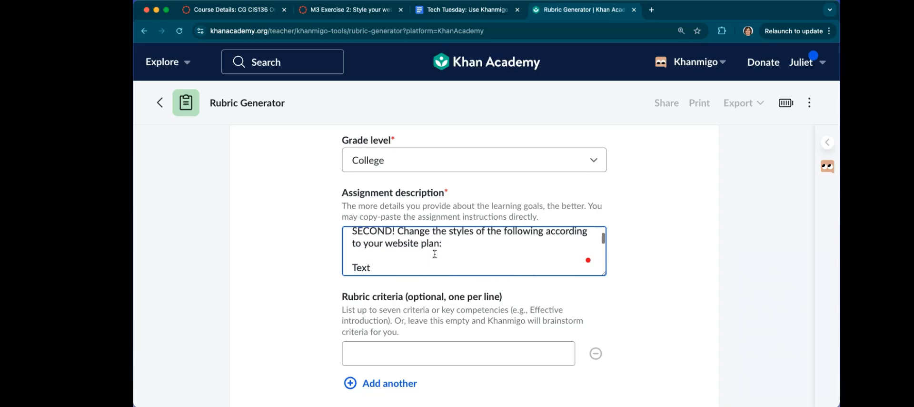
scroll(434, 254, "down", 4)
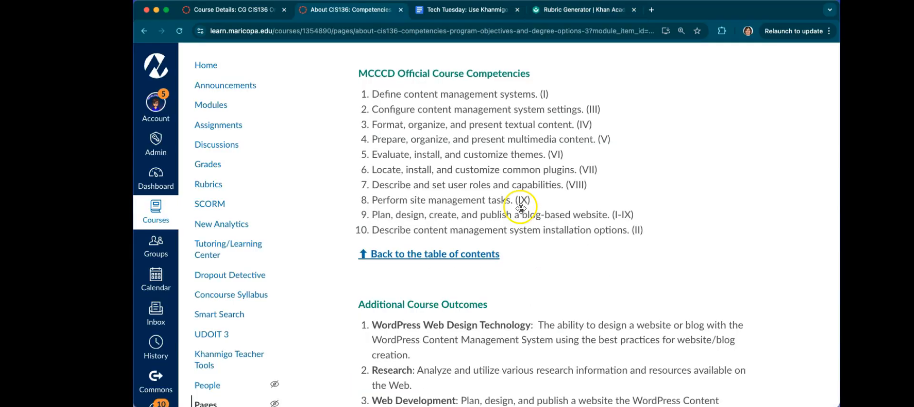
Copy MCCCD official course competencies 3 through 9 from the About CIS136 page in Canvas
left_click_drag(634, 215, 370, 217)
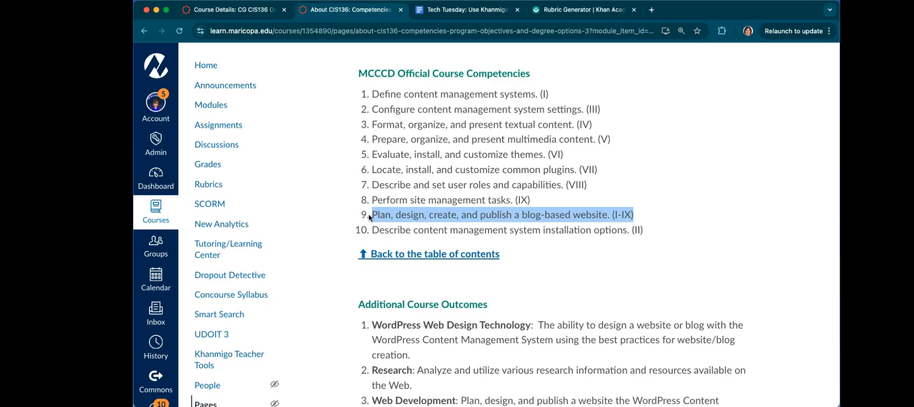
left_click(385, 125)
left_click_drag(385, 126, 662, 219)
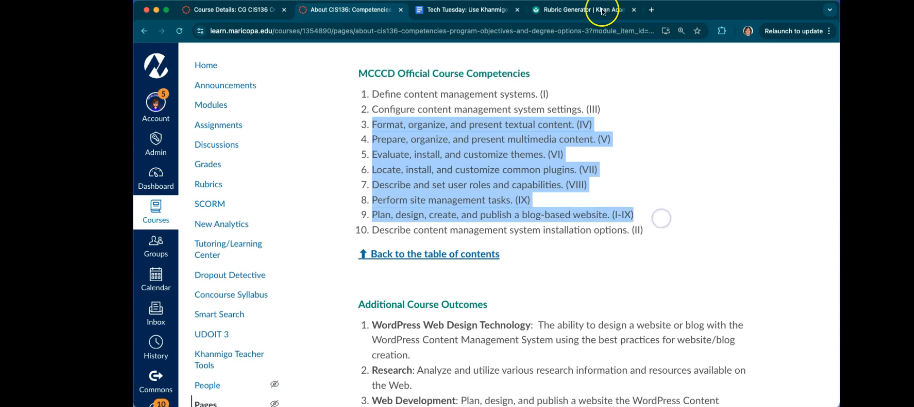
Append the line "My course competencies" and the copied competencies to the end of the Rubric Generator's assignment description
left_click(578, 10)
left_click_drag(410, 250, 346, 250)
type("M")
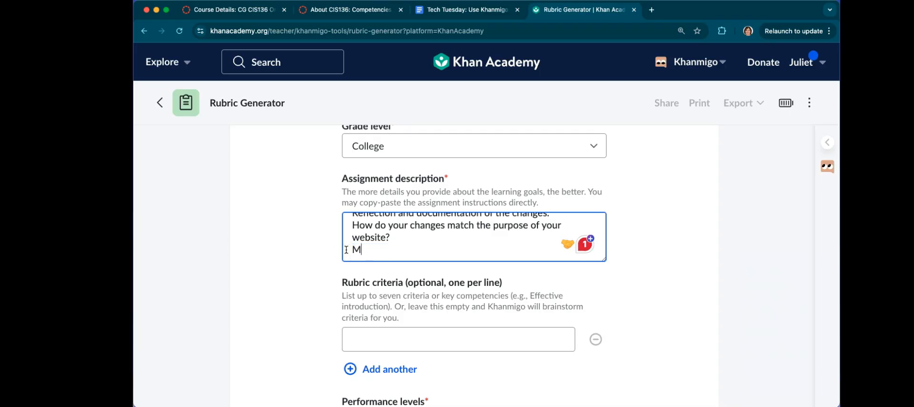
type("y course come")
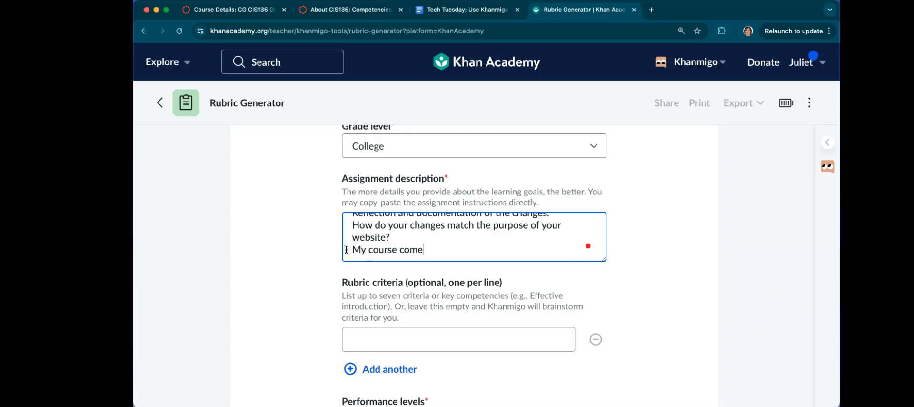
type("petencies")
key("ctrl+v")
left_click(412, 298)
scroll(410, 298, "down", 1)
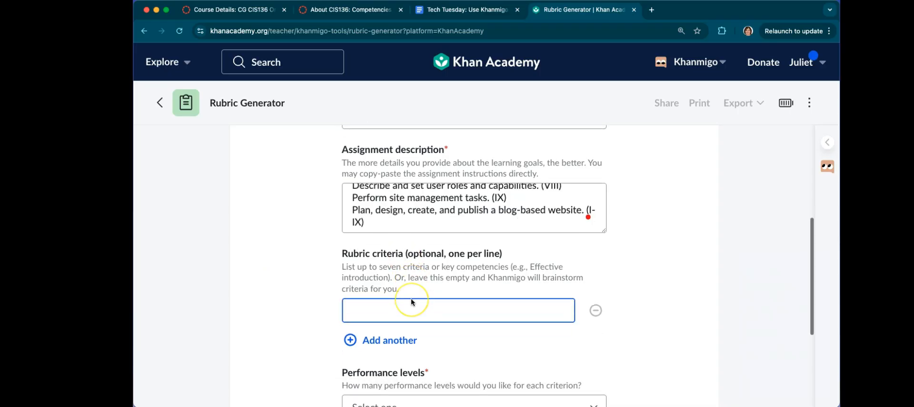
scroll(410, 298, "up", 1)
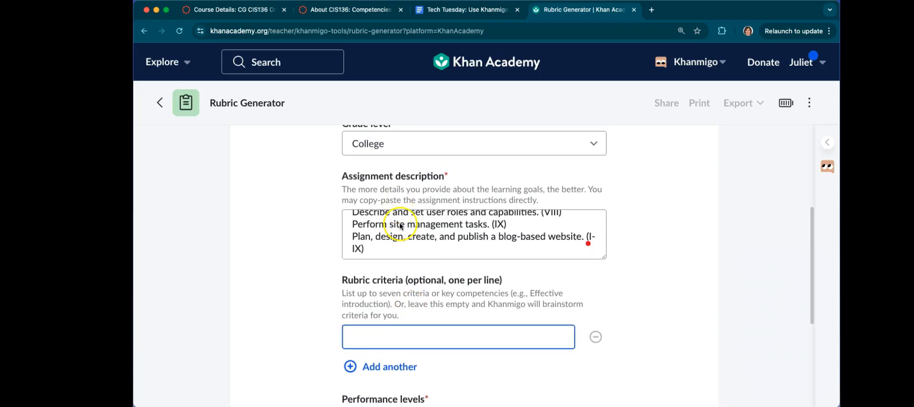
Leave the rubric criteria blank and set the performance levels to "4: Beginning Expectations, Developing Expectations, Meeting Expectations, Exceeding Expectations"
left_click(400, 240)
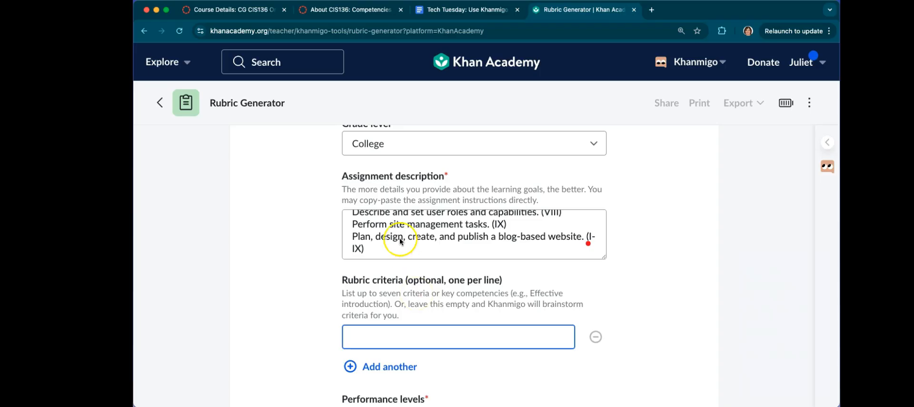
scroll(436, 263, "down", 3)
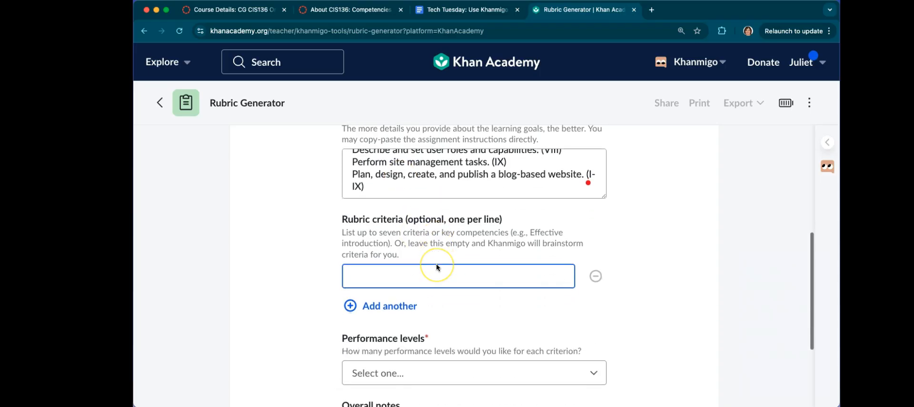
scroll(436, 263, "down", 2)
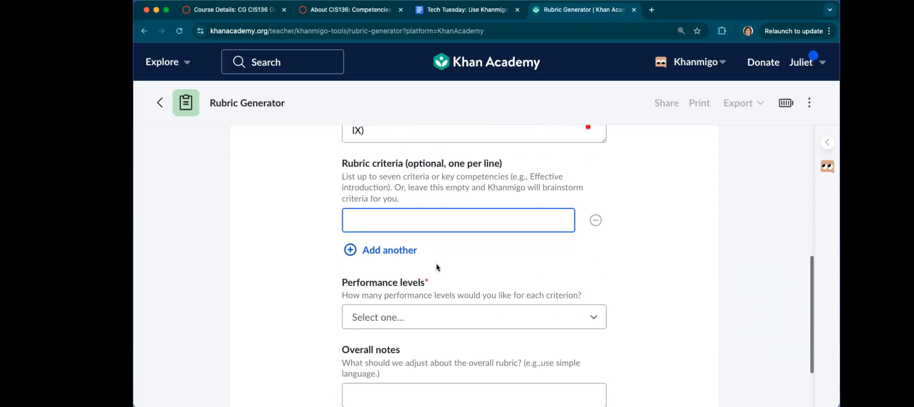
scroll(438, 267, "down", 1)
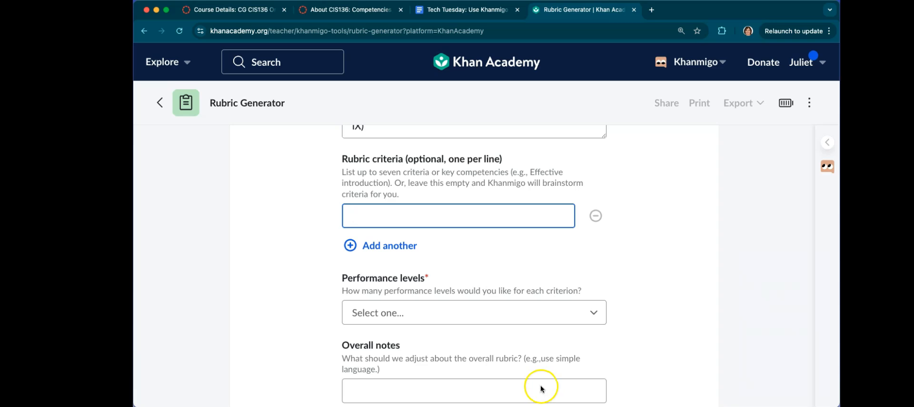
scroll(402, 288, "down", 2)
left_click(395, 259)
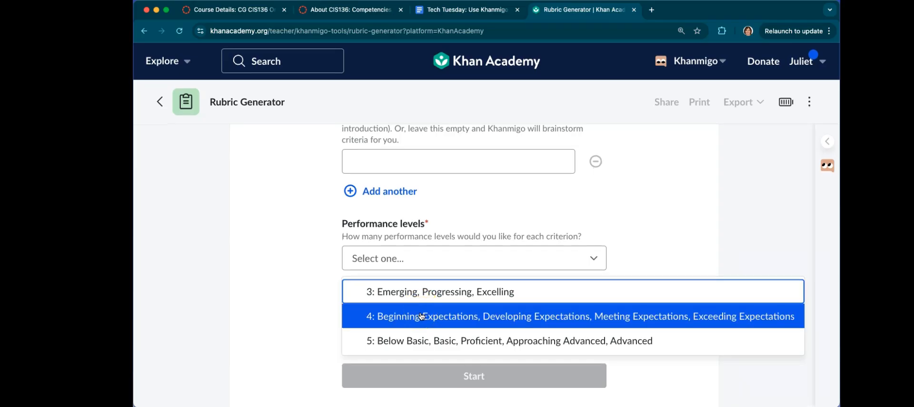
left_click(452, 316)
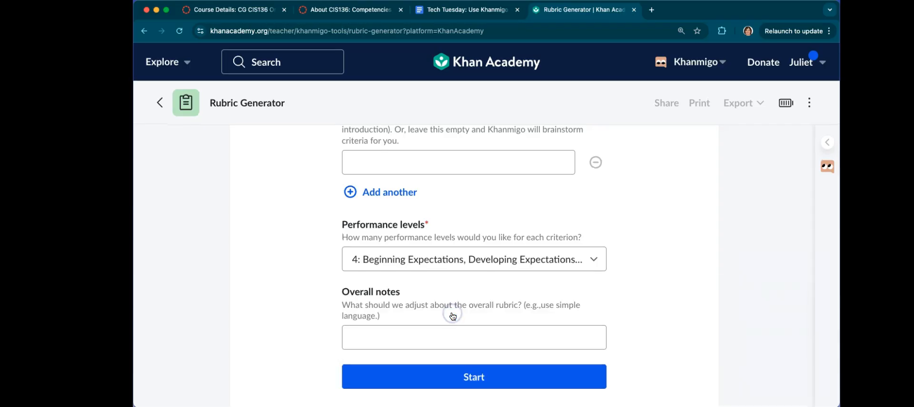
scroll(453, 316, "down", 1)
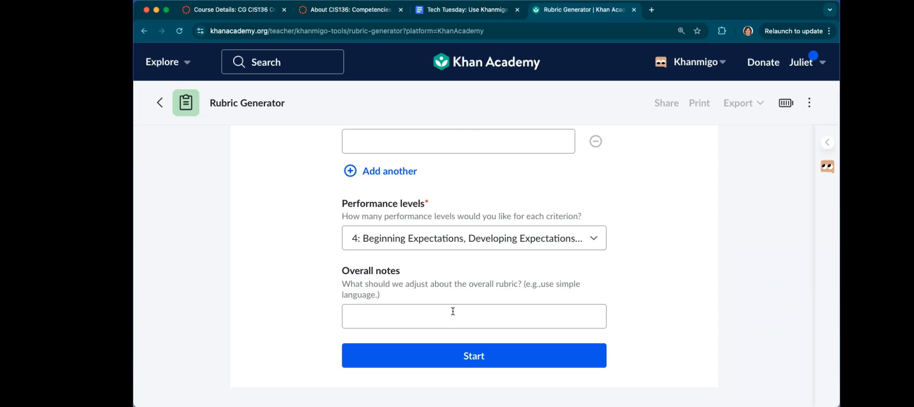
left_click(434, 237)
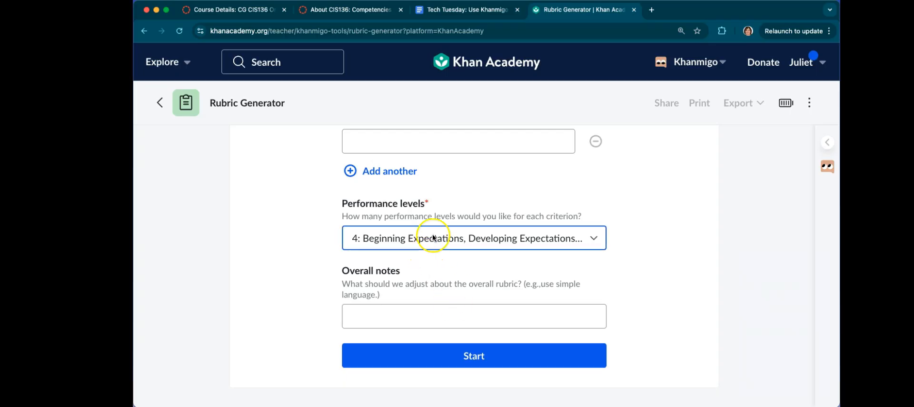
Begin the overall notes with "Please design so that it uses language no higher than a 10-grade reading level."
left_click(422, 316)
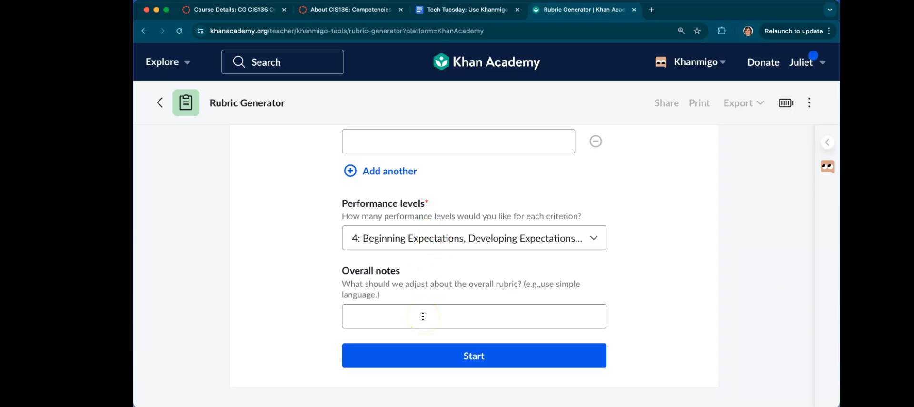
left_click(423, 316)
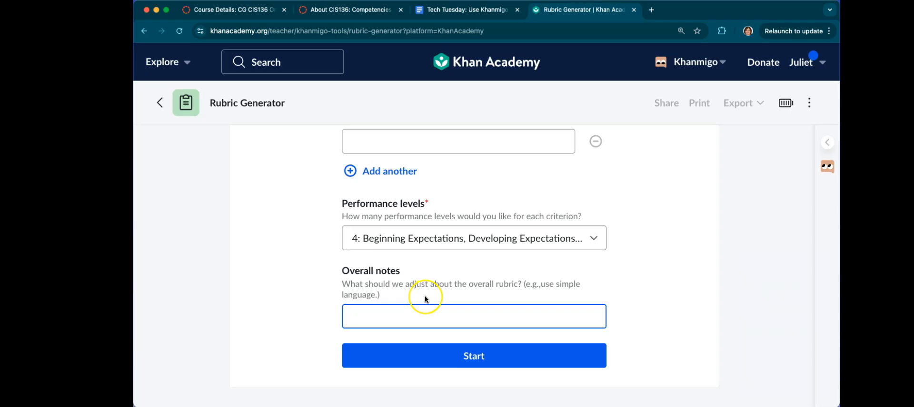
type("Please design so that")
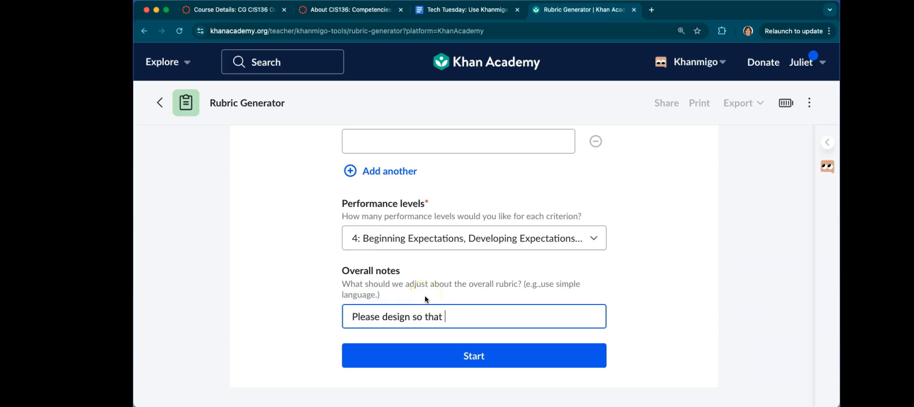
type(" it uses language no higher than a")
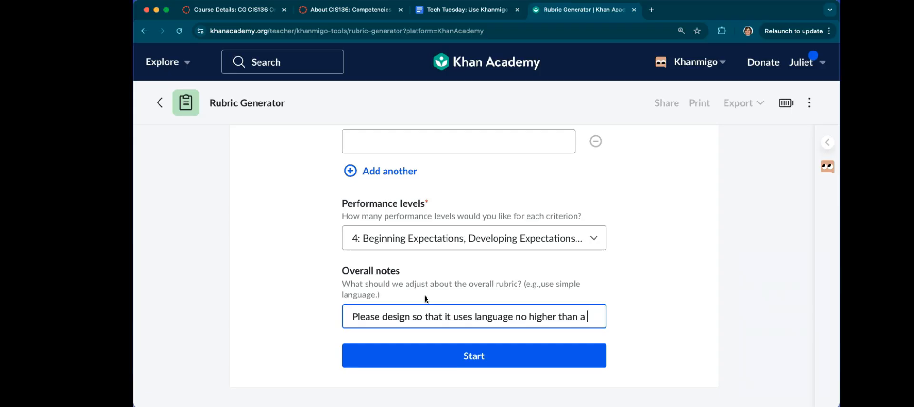
type("10-grade")
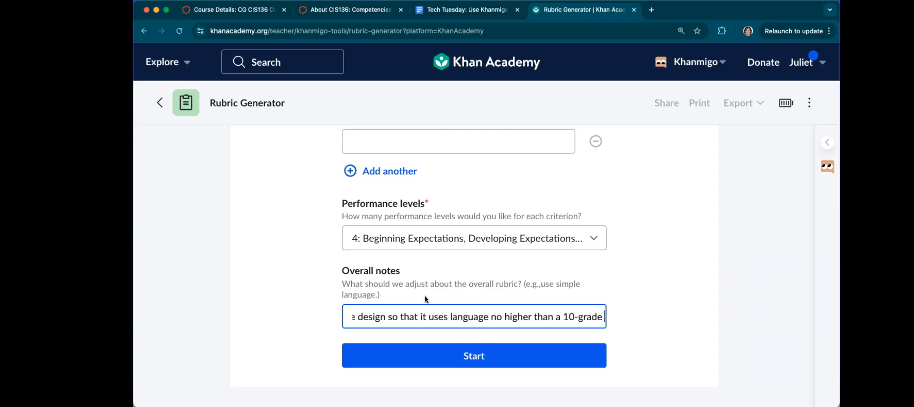
type(" reading leve")
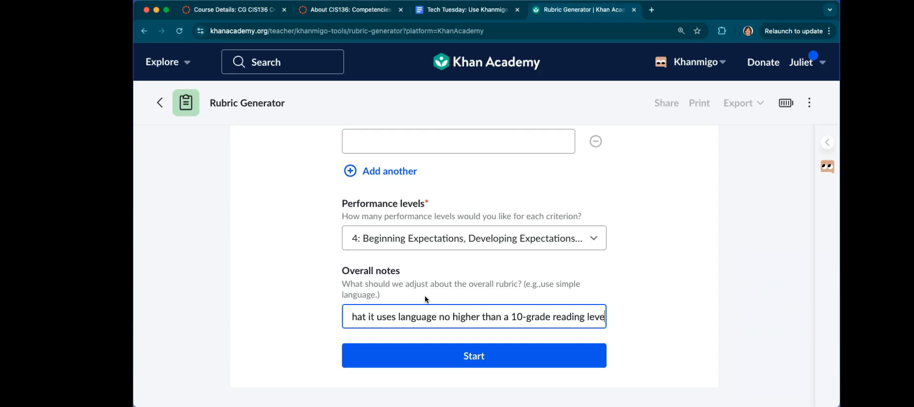
Add the sentence "I want these criterion to discuss style and overall theme." to the end of the overall notes
type("l. I want the")
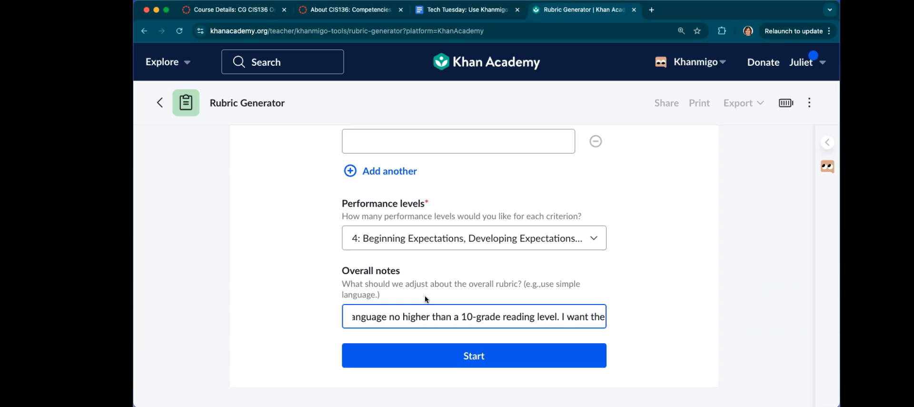
type("se criterion to dd")
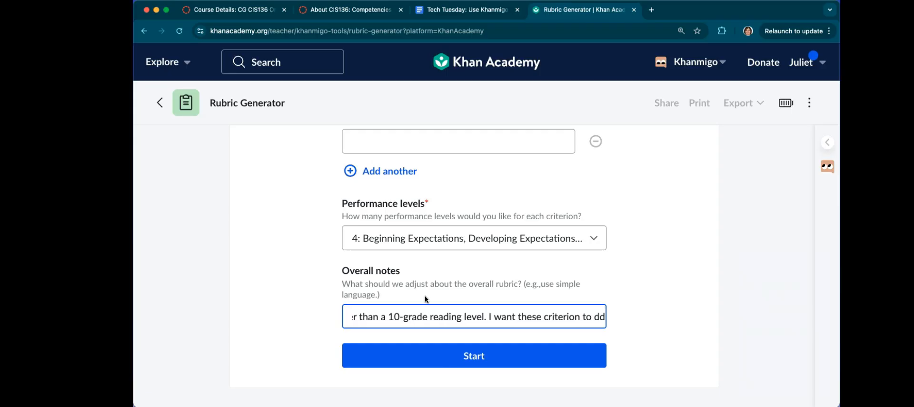
key("BackSpace")
type("iscuss stu")
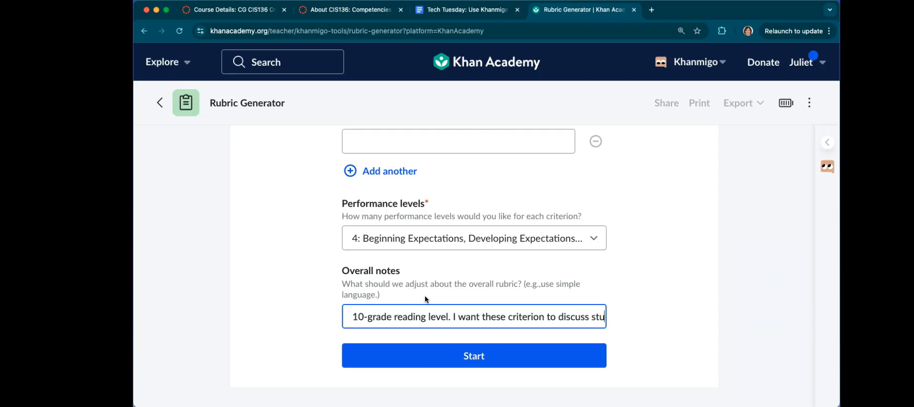
key("BackSpace")
type("yle and")
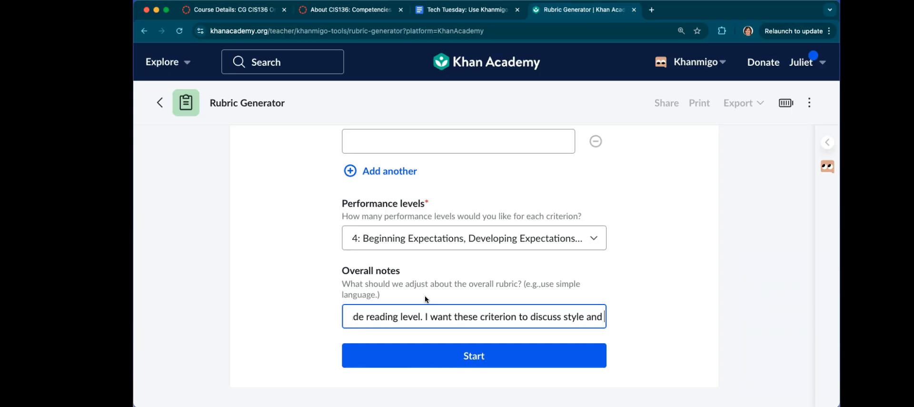
type(" over")
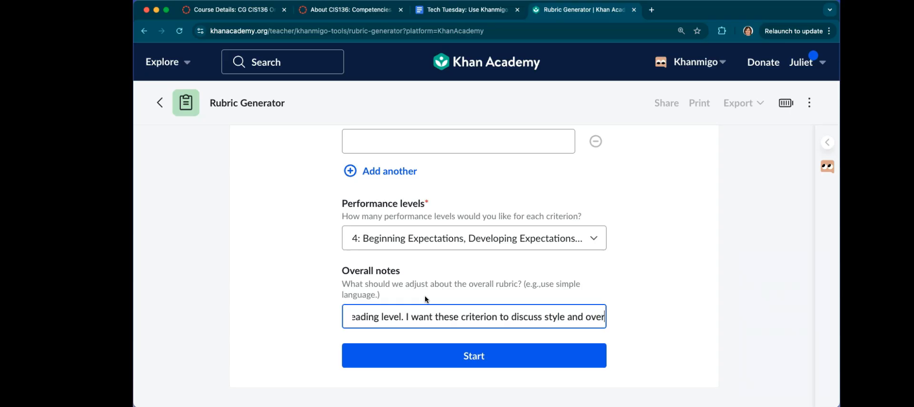
type("all theme.")
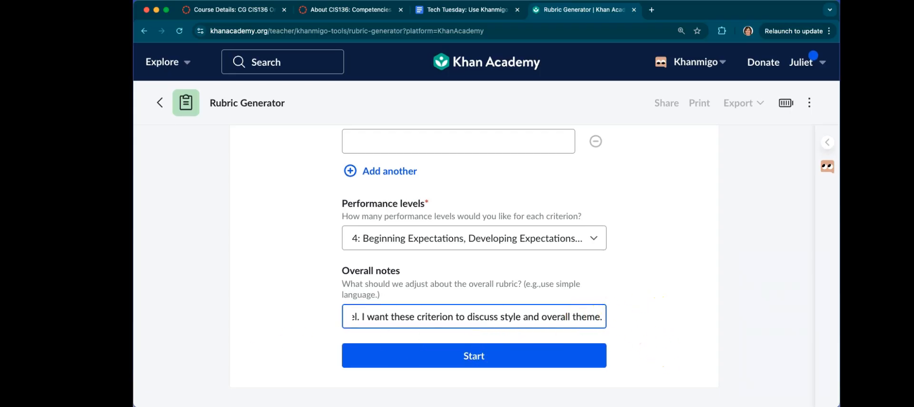
Generate the rubric and review its criteria and performance level descriptions across the whole table
left_click(463, 358)
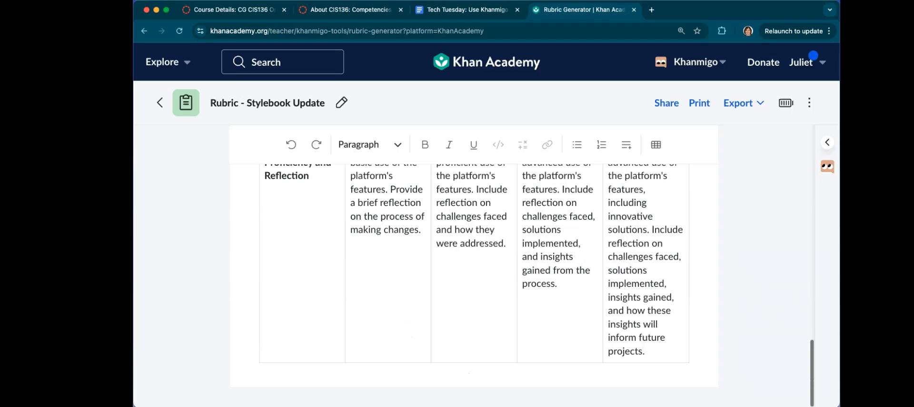
scroll(634, 306, "up", 10)
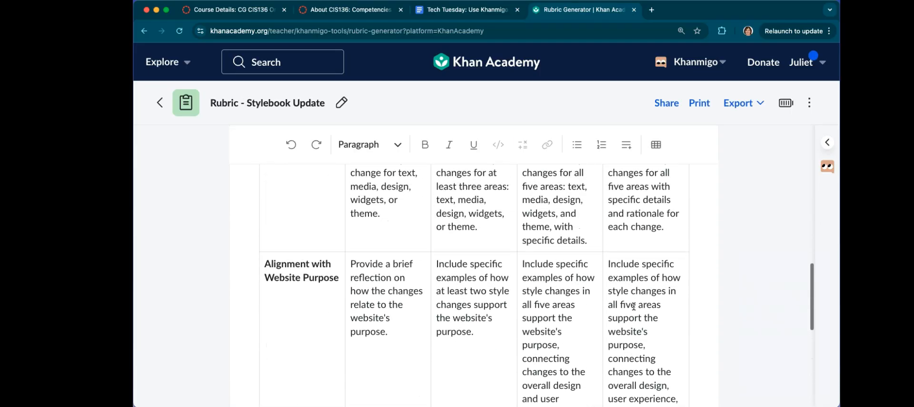
scroll(634, 306, "up", 5)
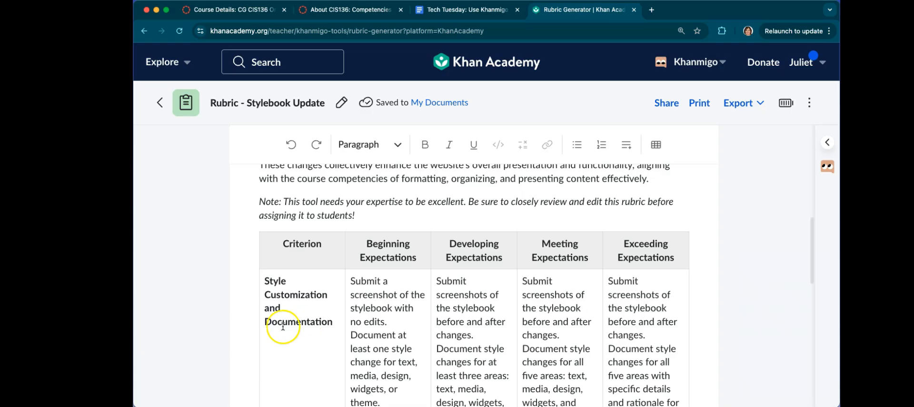
left_click_drag(331, 323, 267, 279)
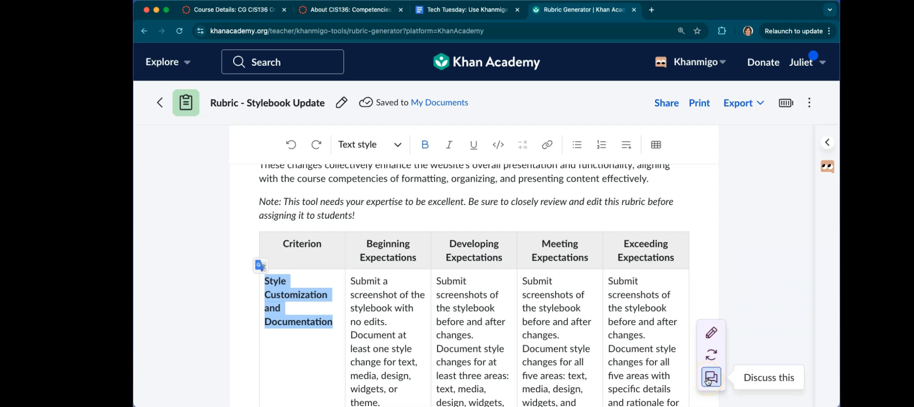
scroll(708, 380, "down", 5)
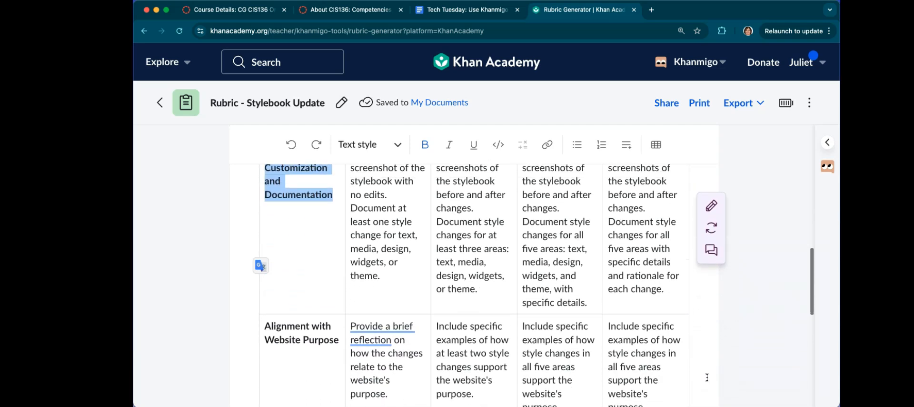
scroll(708, 377, "down", 10)
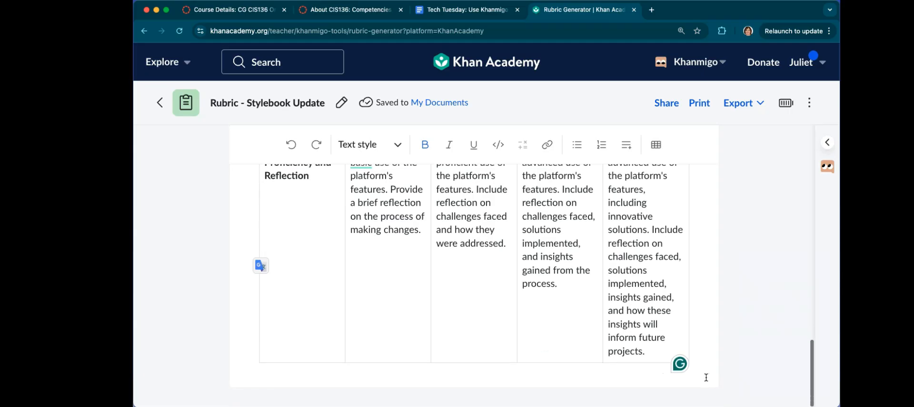
scroll(706, 377, "up", 4)
scroll(706, 377, "up", 8)
Ask the Khanmigo chat "I want another criterion about the style changes" and read through the suggested criterion
left_click(833, 148)
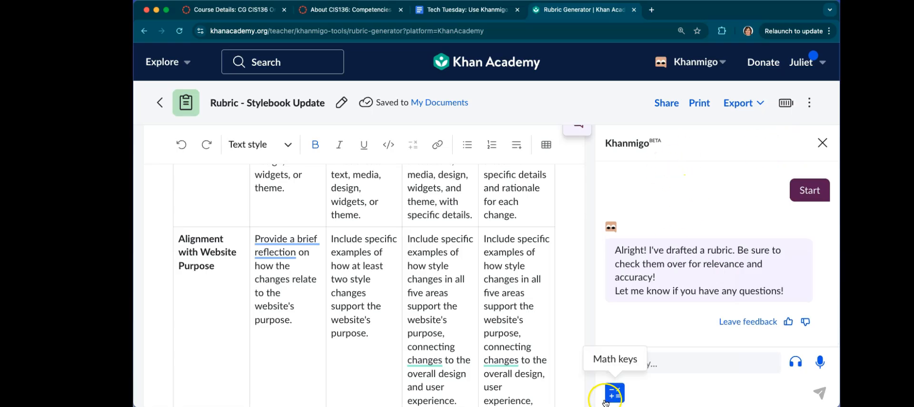
left_click(677, 358)
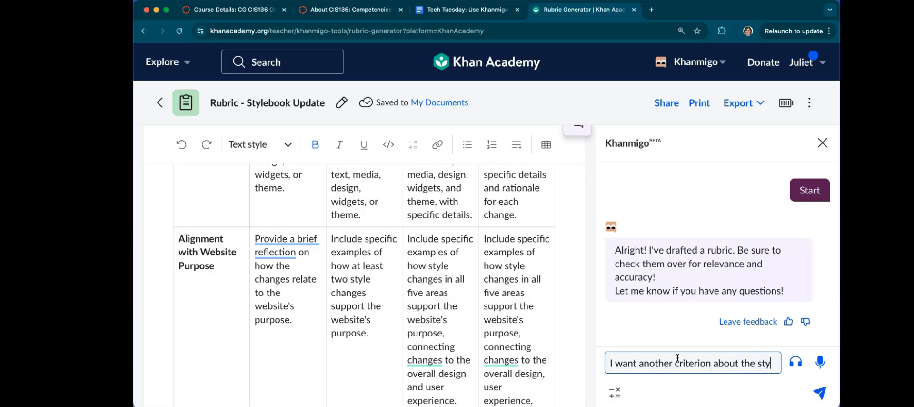
type("le changes")
key("Return")
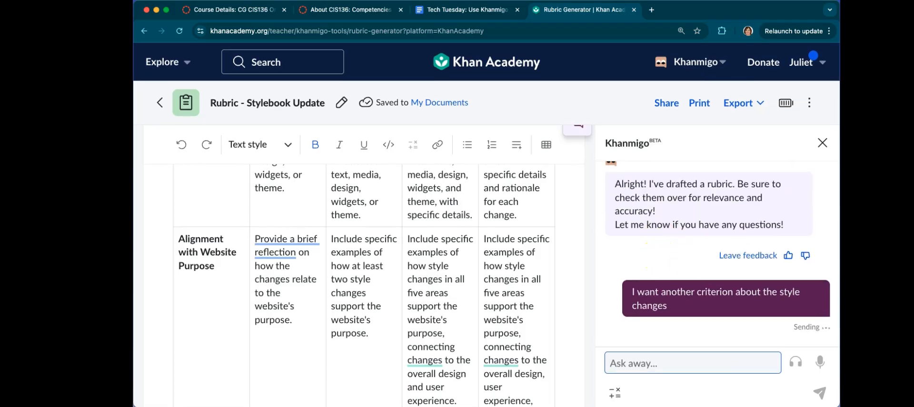
scroll(705, 272, "up", 10)
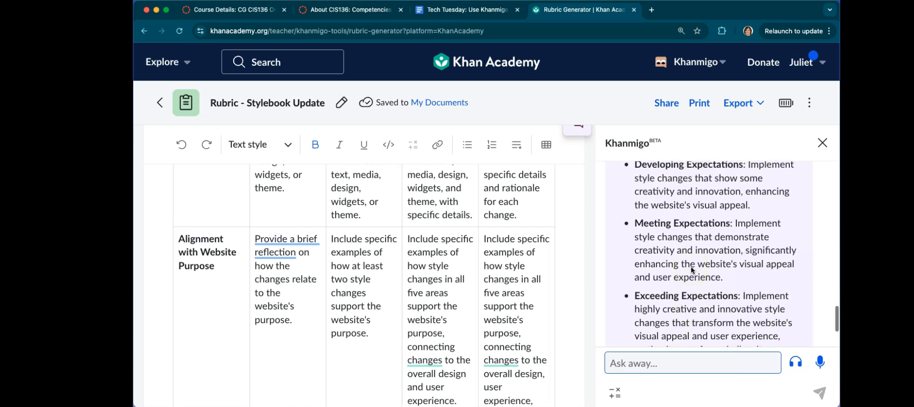
scroll(690, 266, "up", 3)
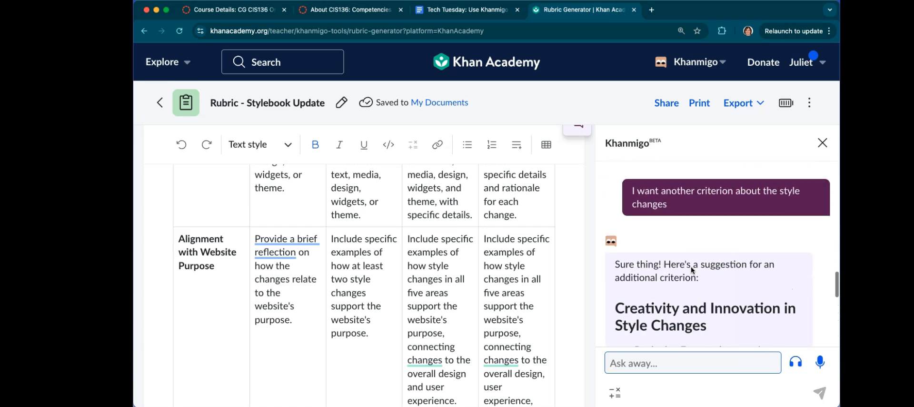
scroll(690, 266, "down", 4)
scroll(692, 269, "down", 5)
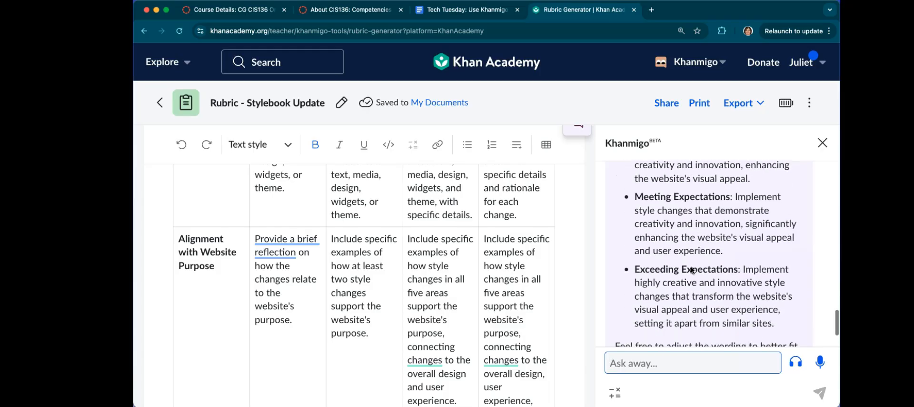
Insert an empty row below the Style Customization and Documentation row and return to the heading of Khanmigo's suggested criterion
left_click(509, 218)
left_click(557, 154)
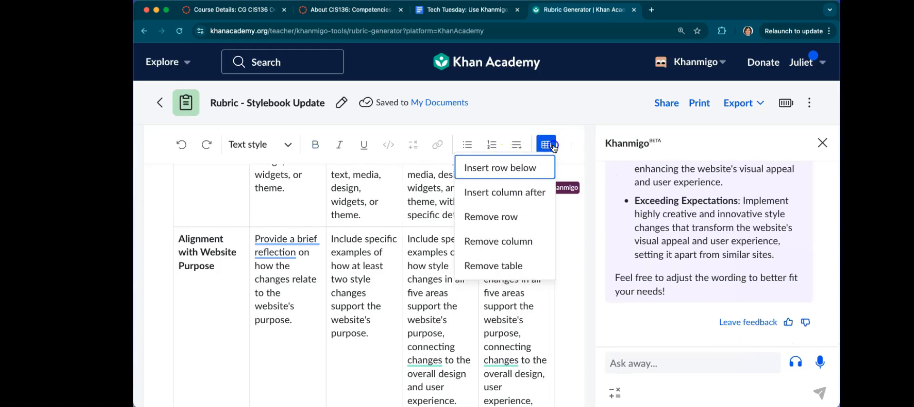
left_click(530, 168)
scroll(408, 316, "down", 10)
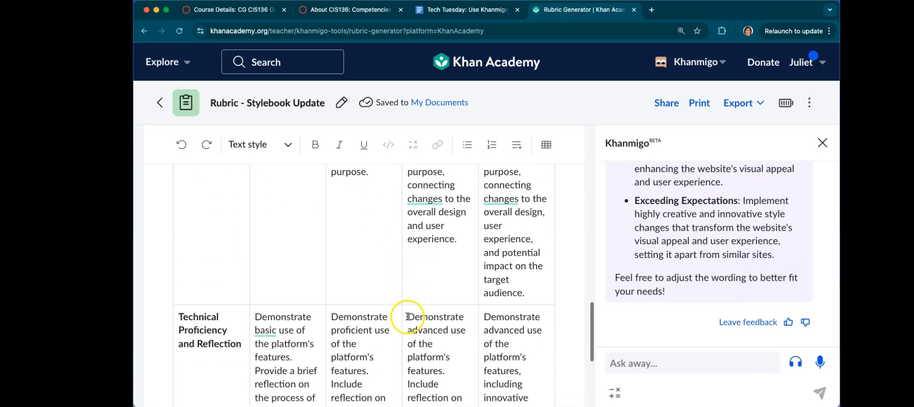
scroll(408, 316, "up", 5)
left_click(213, 335)
scroll(644, 214, "up", 5)
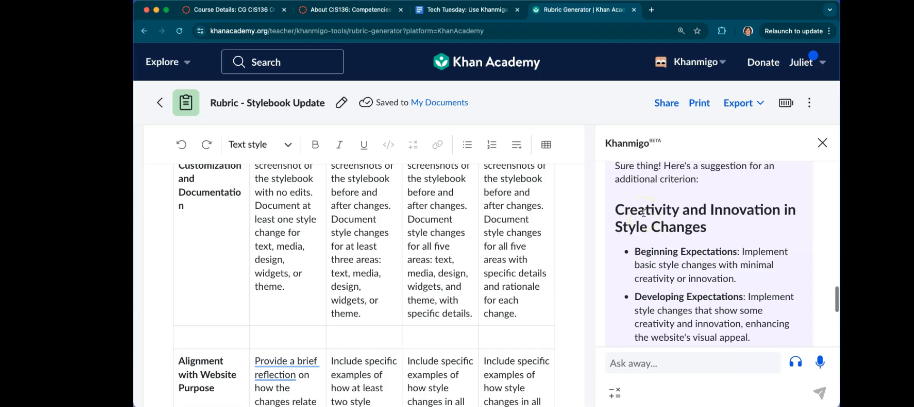
Copy the suggested heading "Creativity and Innovation in Style Changes" into the Criterion cell of the empty rubric row
left_click_drag(723, 225, 611, 211)
key("super+c")
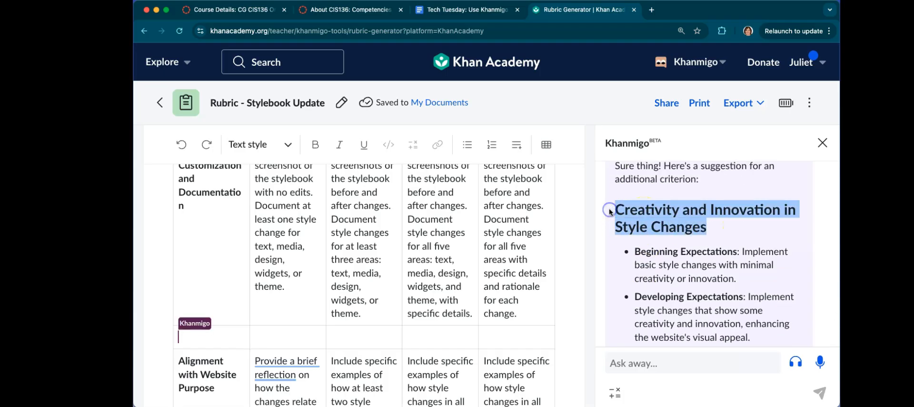
scroll(336, 327, "down", 1)
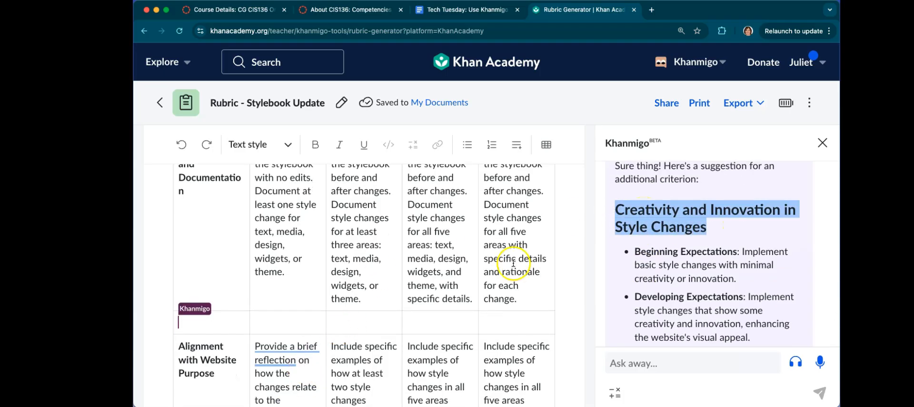
left_click(205, 325)
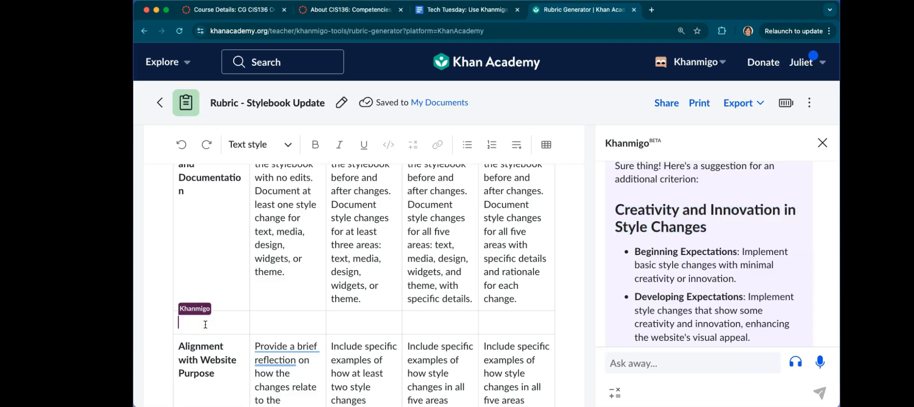
key("super+v")
scroll(205, 324, "down", 2)
scroll(207, 323, "up", 4)
scroll(205, 324, "down", 5)
Have Khanmigo reword the "Creativity and Innovation in Style Changes" criterion name
left_click_drag(240, 291, 179, 266)
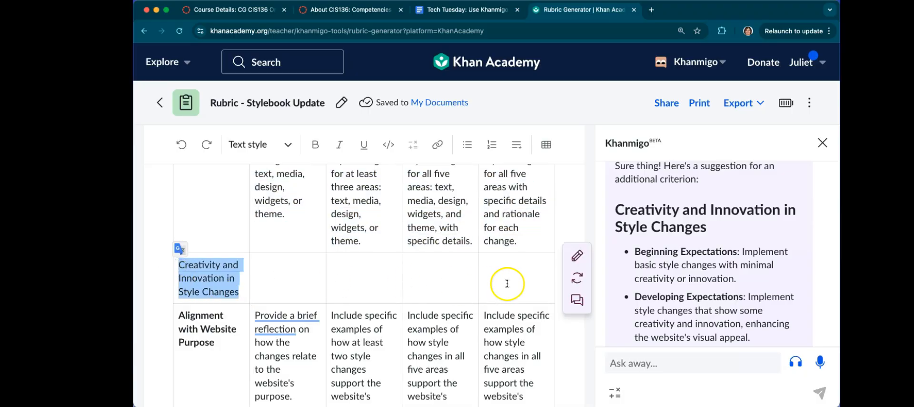
left_click(576, 279)
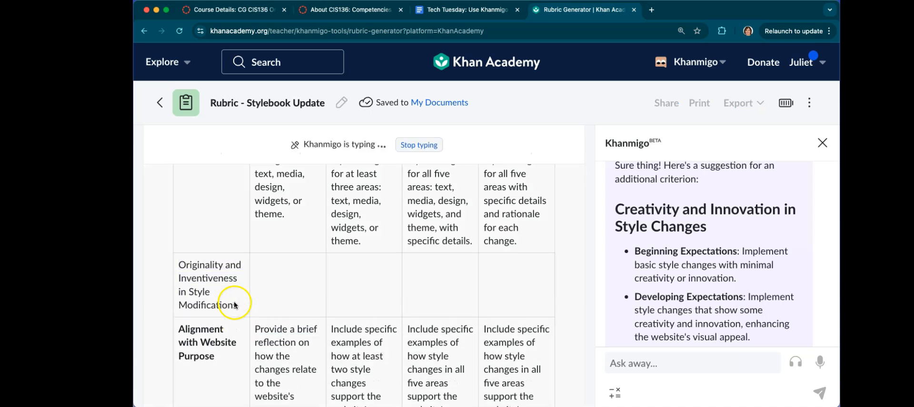
scroll(226, 282, "down", 1)
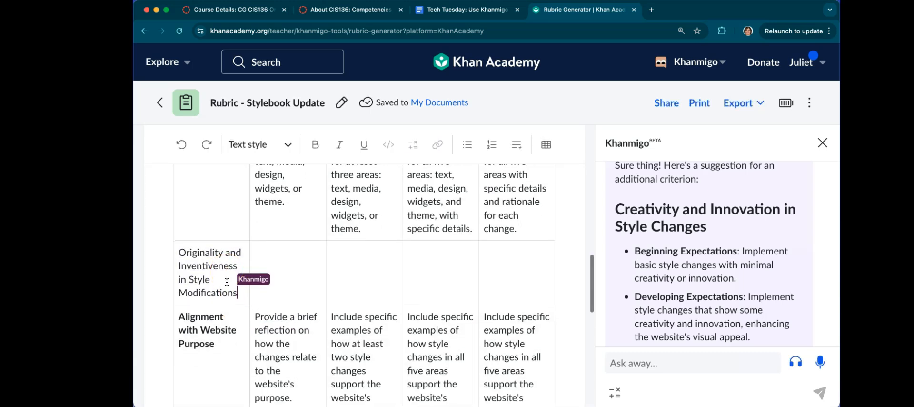
Examine the rubric table down to its last criterion and look through the available export formats
scroll(429, 312, "up", 5)
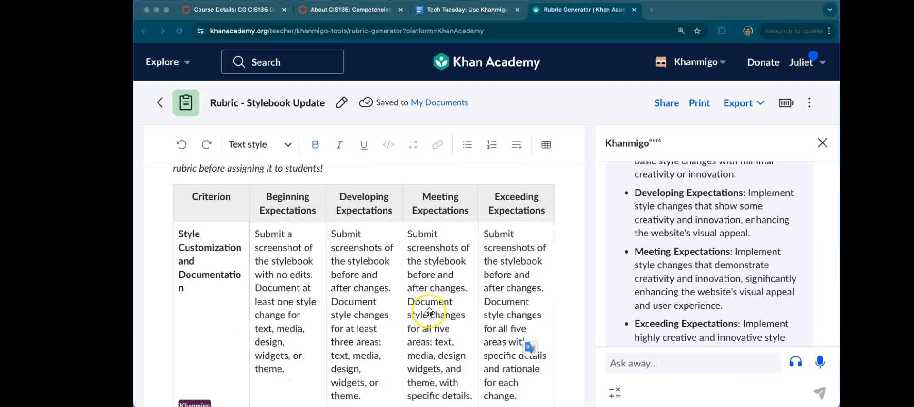
scroll(429, 311, "down", 3)
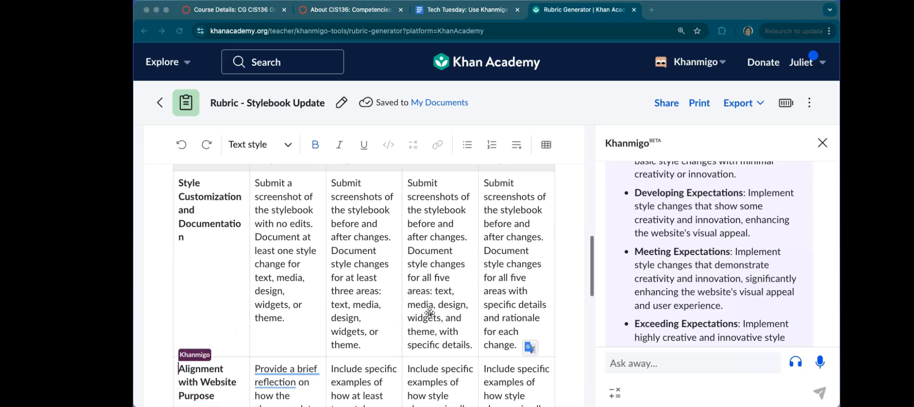
scroll(430, 312, "down", 4)
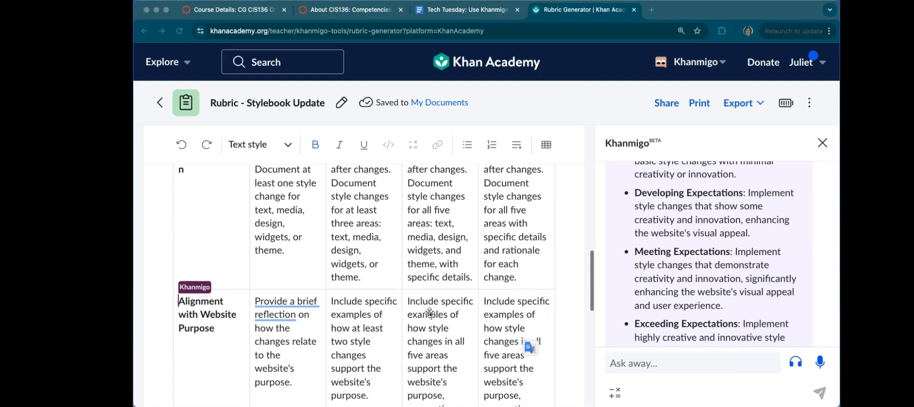
scroll(429, 312, "down", 5)
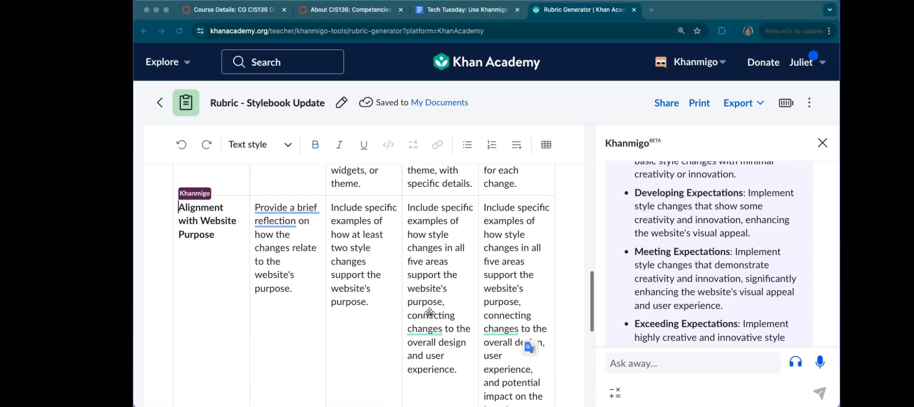
scroll(429, 312, "down", 10)
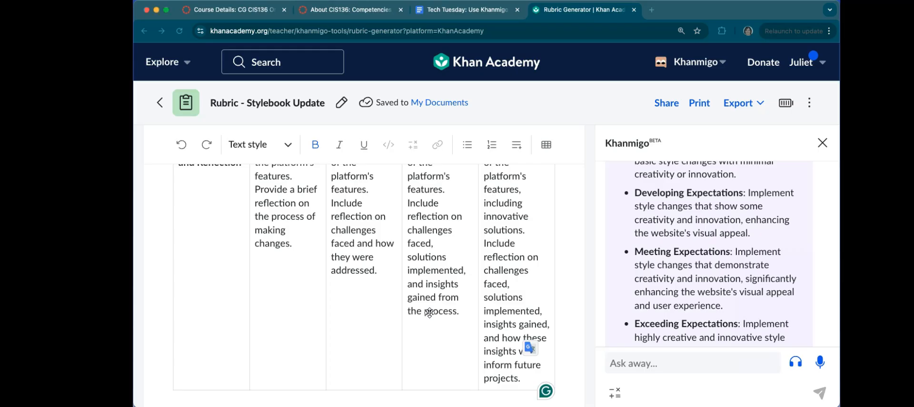
left_click(743, 103)
left_click(743, 103)
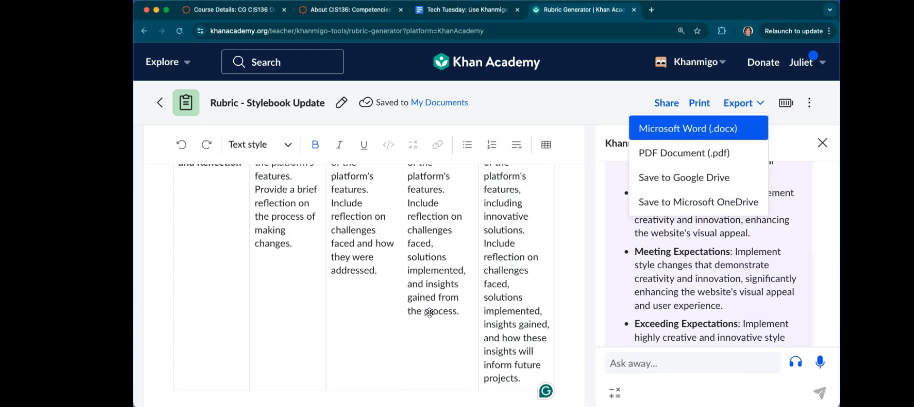
key("Down")
key("Down")
key("Down")
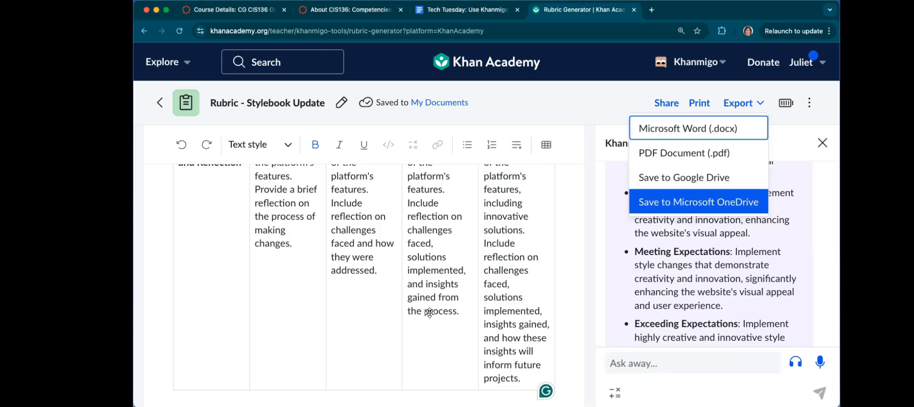
key("Up")
key("Up")
key("Up")
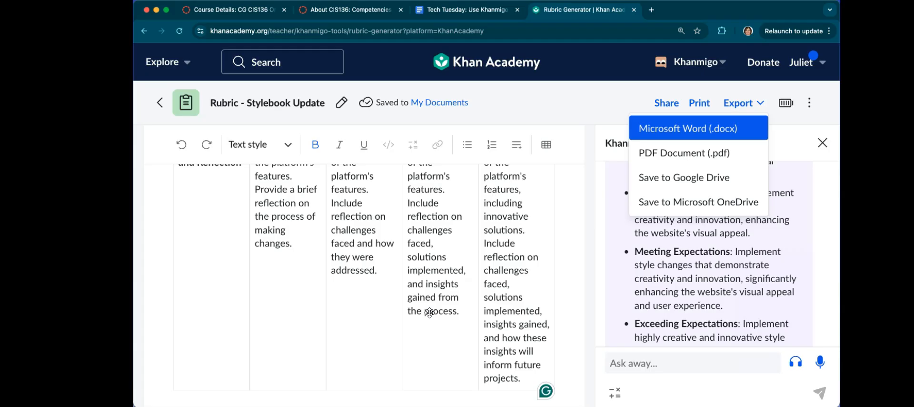
Preview the rubric's PDF export through its last page and cancel without saving
key("Down")
key("Return")
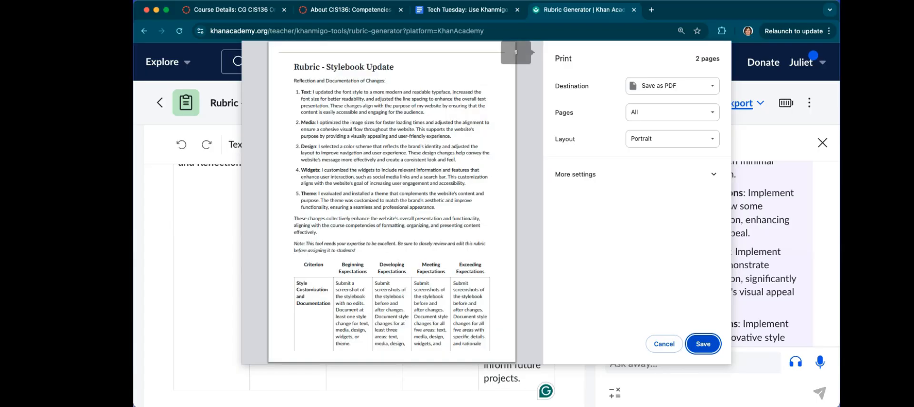
scroll(433, 300, "down", 10)
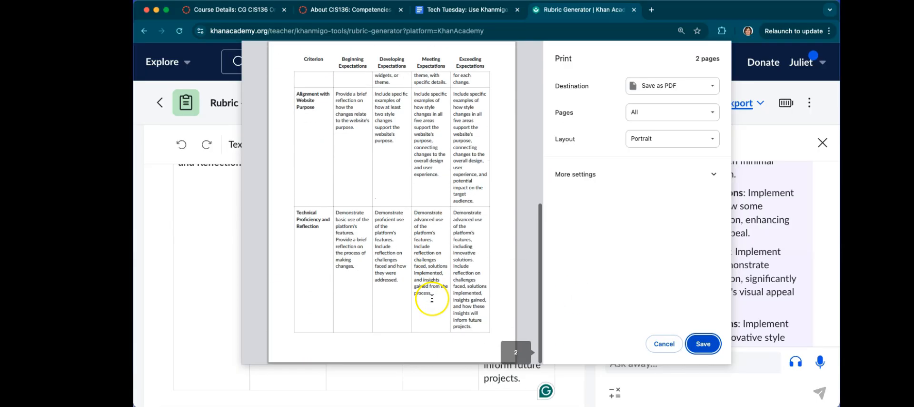
left_click(663, 344)
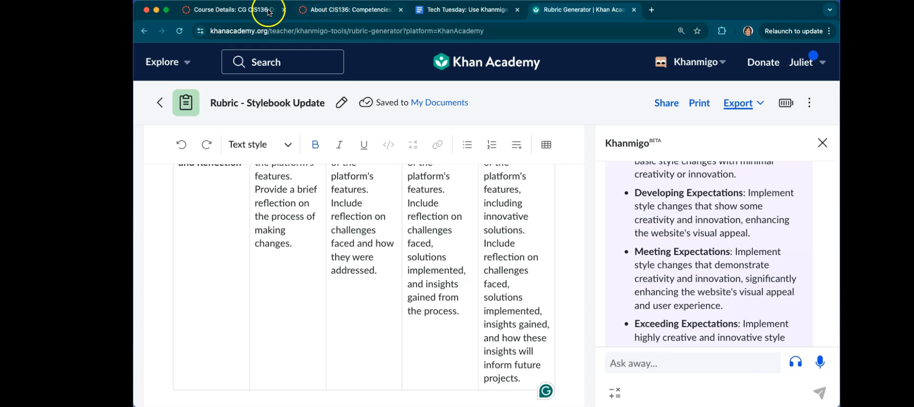
Switch to the Canvas course and open the Blog Post 1 Write About WordPress rubric from its Rubrics page
left_click(240, 10)
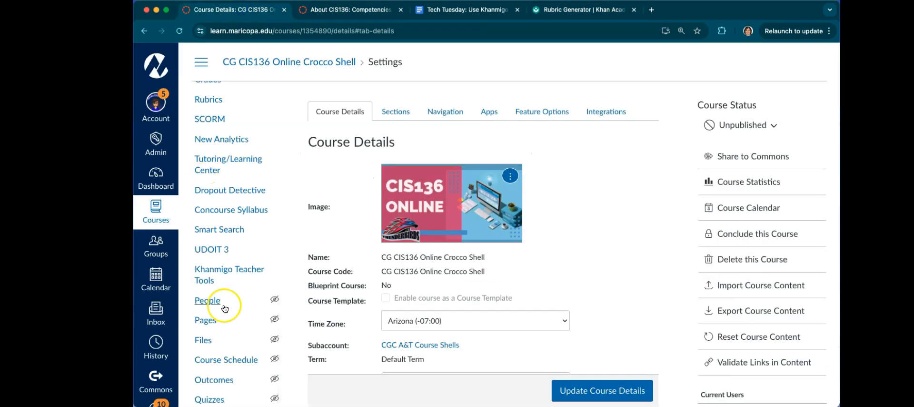
scroll(214, 325, "down", 3)
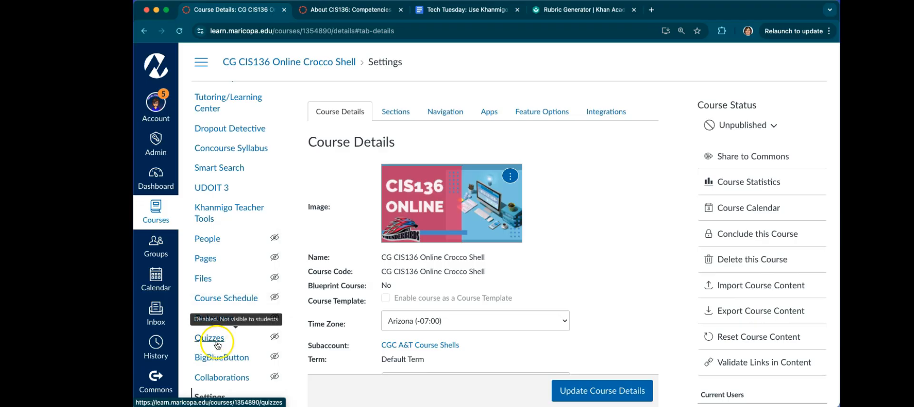
scroll(215, 333, "up", 5)
left_click(209, 223)
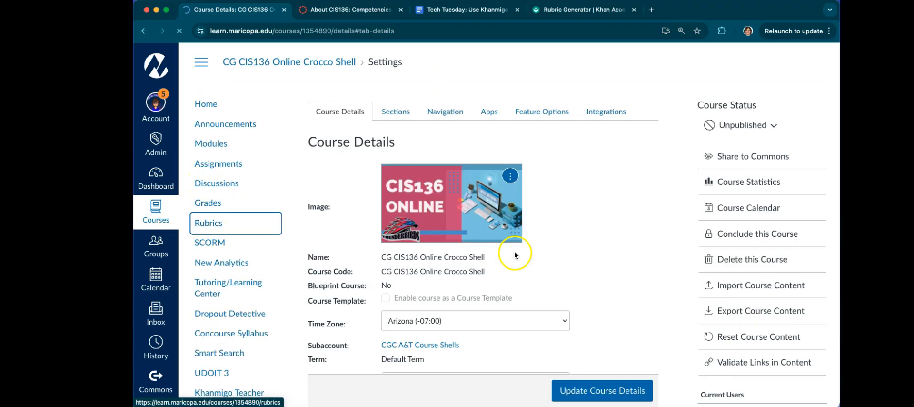
left_click(383, 112)
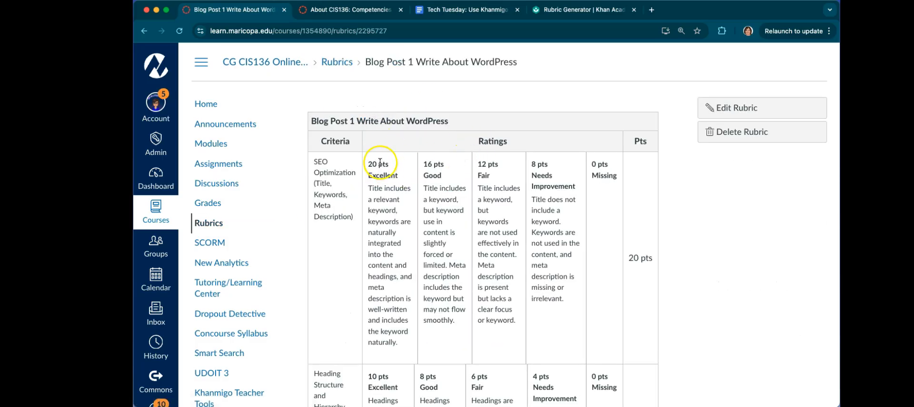
Compare the Khanmigo rubric's expectation levels with the Canvas rubric's ratings and return to the course's Rubrics list
left_click(578, 10)
scroll(347, 238, "up", 5)
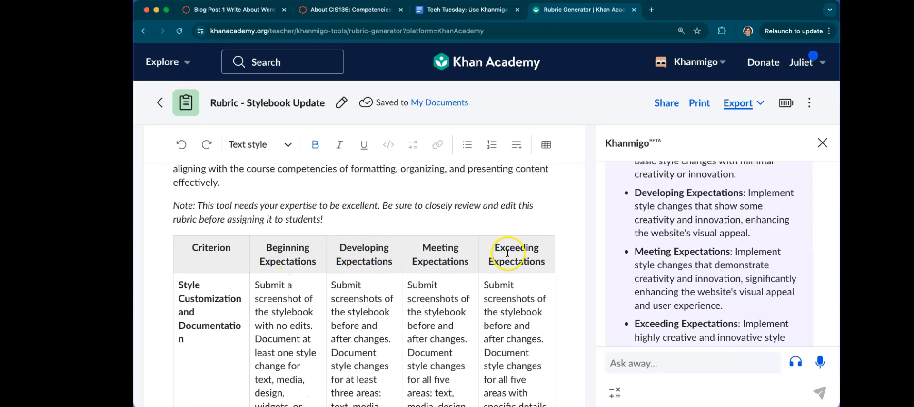
left_click(228, 9)
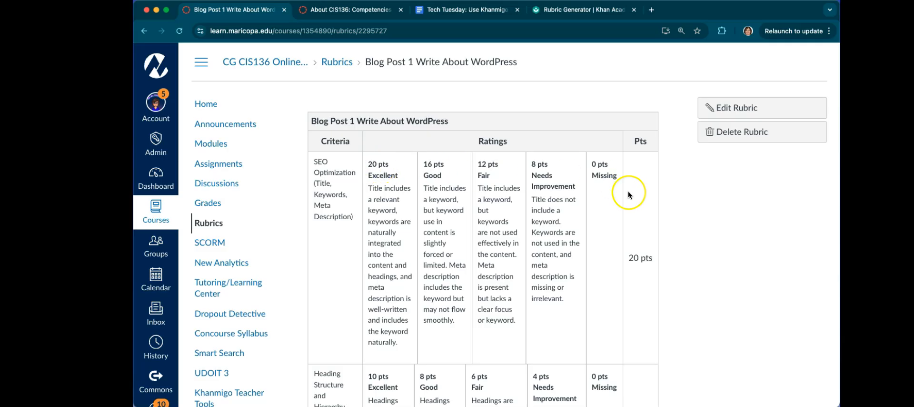
left_click(215, 223)
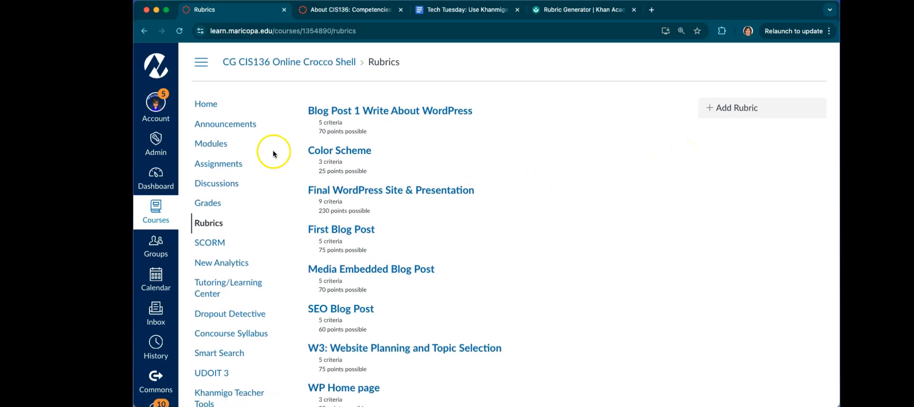
Return to the M3 Exercise 2 assignment in the other Canvas tab and show the end of its page
left_click(318, 16)
left_click(143, 31)
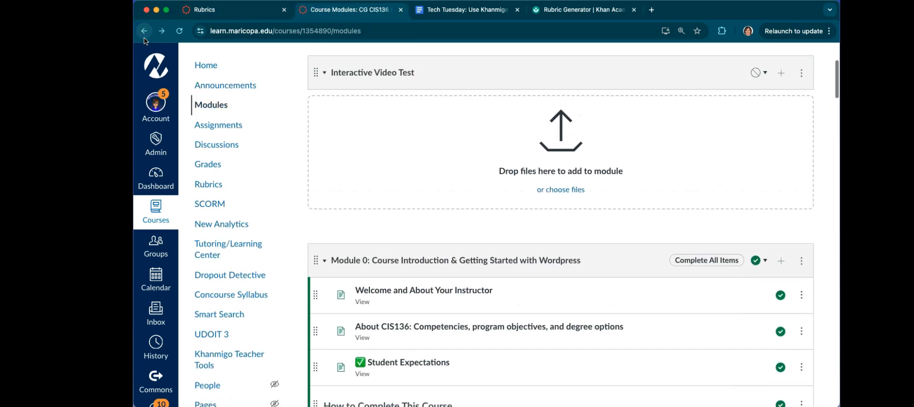
left_click(145, 36)
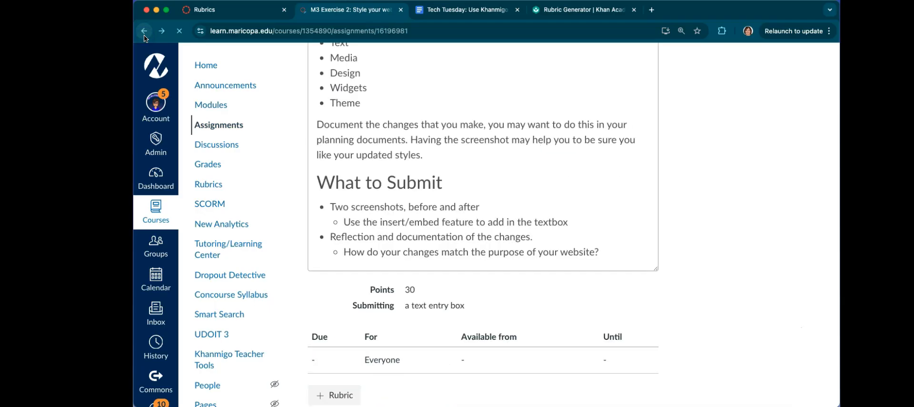
scroll(426, 163, "down", 2)
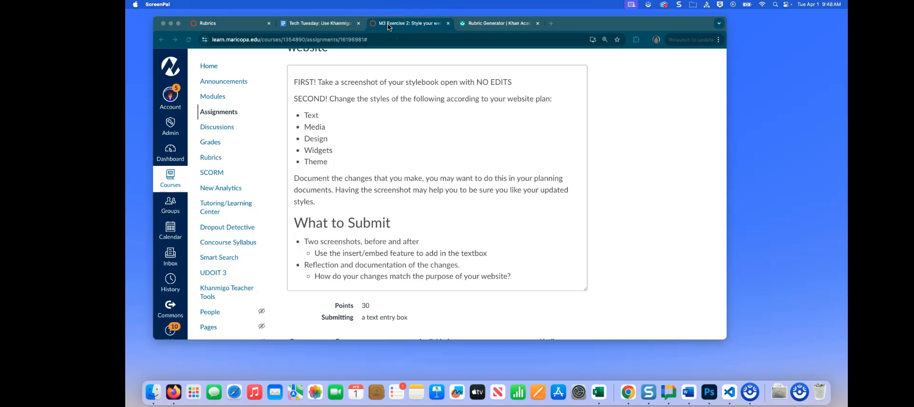
Check the Rubric Generator tab and detach the M3 Exercise 2 assignment tab into its own browser window
left_click(495, 25)
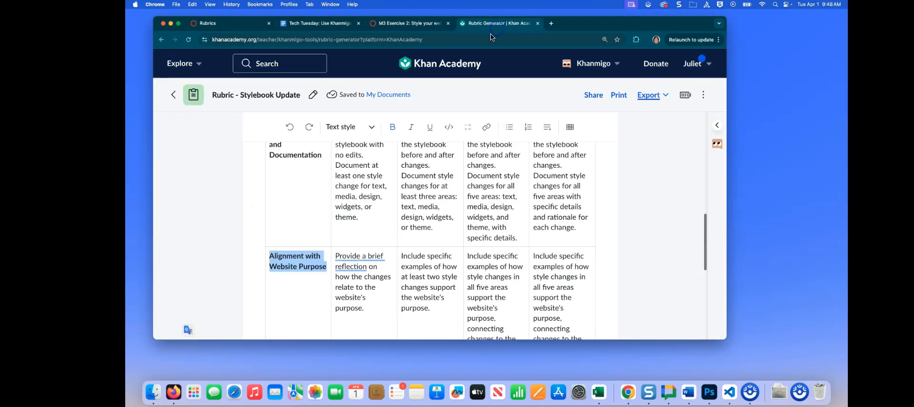
left_click(410, 25)
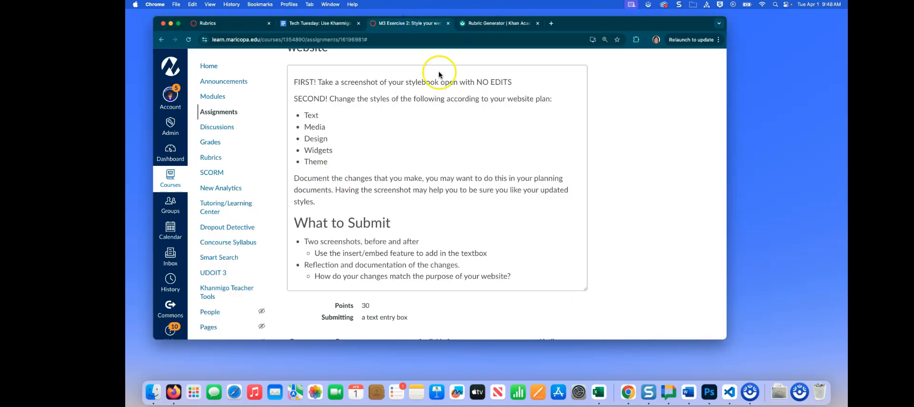
left_click_drag(389, 25, 391, 48)
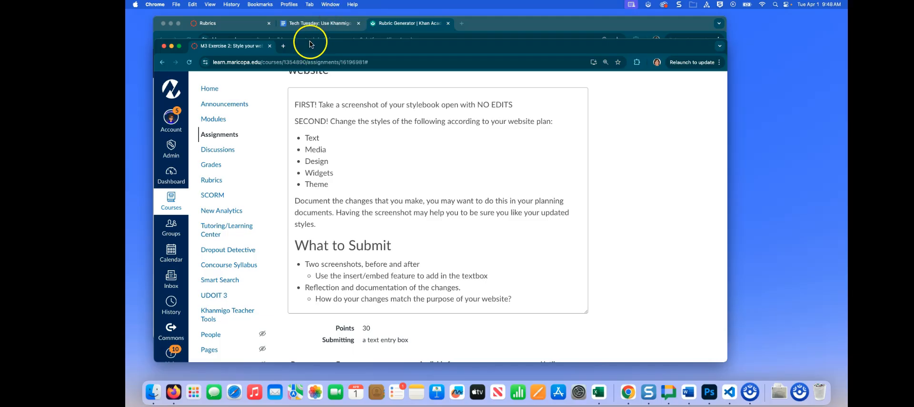
mouse_move(233, 51)
left_mouse_down()
mouse_move(216, 65)
mouse_move(125, 84)
mouse_move(258, 83)
mouse_move(177, 88)
mouse_move(139, 106)
mouse_move(200, 29)
mouse_move(236, 24)
mouse_move(238, 47)
left_mouse_up()
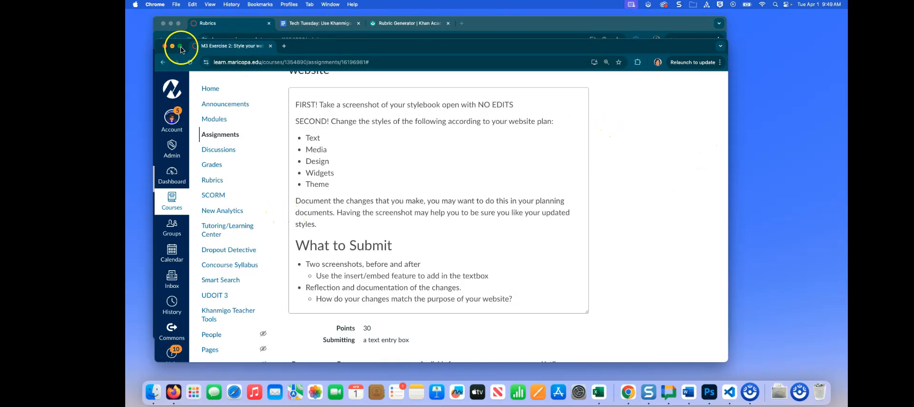
Tile the assignment window on the left half of the screen beside the other browser window, showing the Rubric Generator there
mouse_move(182, 49)
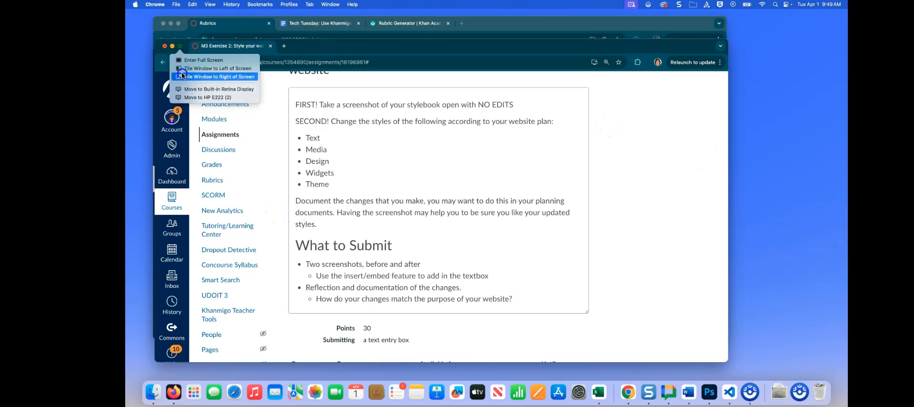
left_click(188, 68)
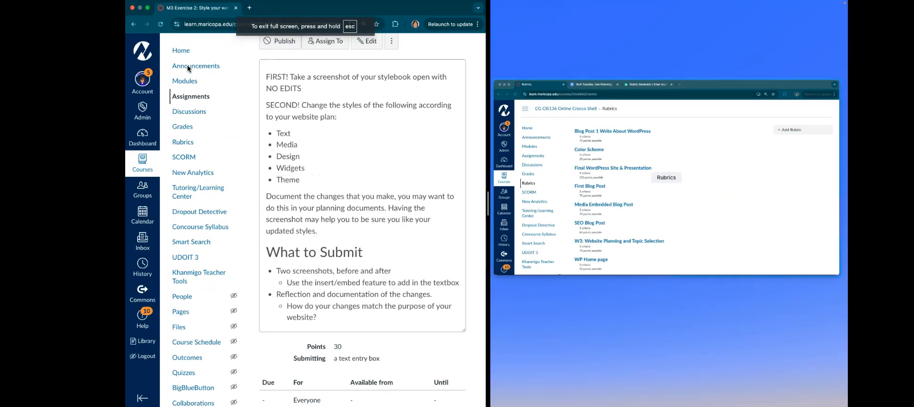
left_click(655, 139)
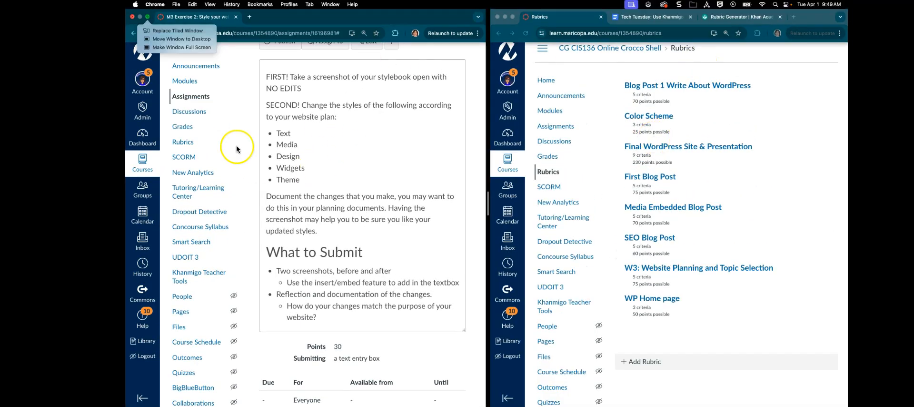
left_click(733, 19)
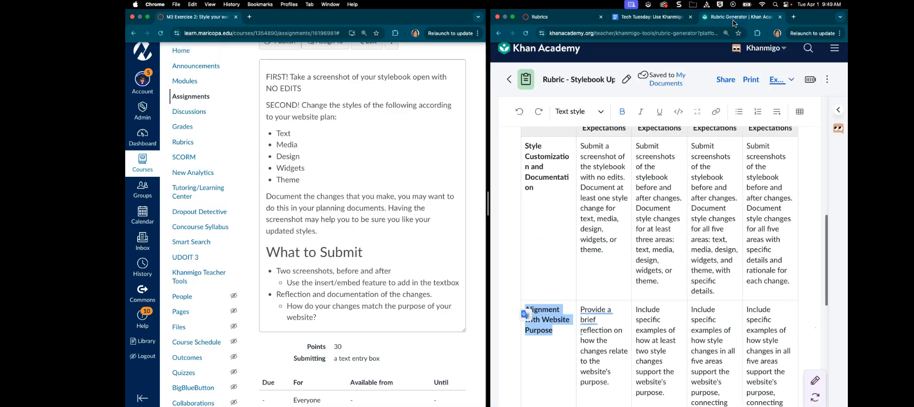
Start a new rubric on the M3 Exercise 2 assignment beside Khanmigo's rubric table and widen the assignment window slightly
left_click(573, 196)
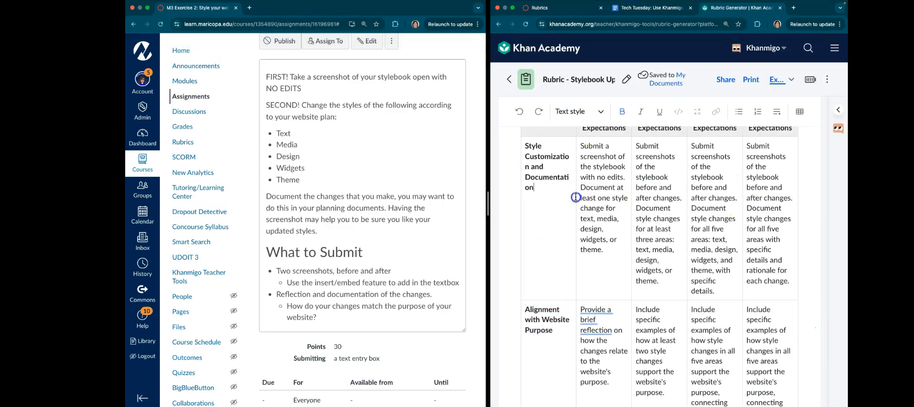
scroll(572, 197, "up", 2)
scroll(572, 197, "up", 1)
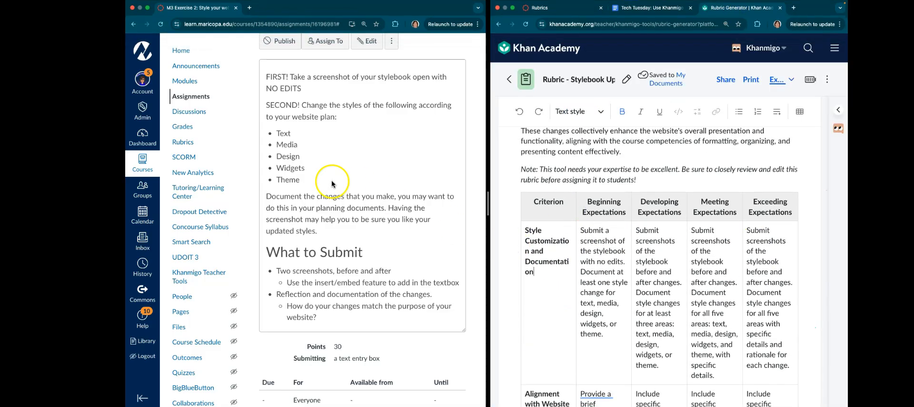
scroll(333, 183, "down", 1)
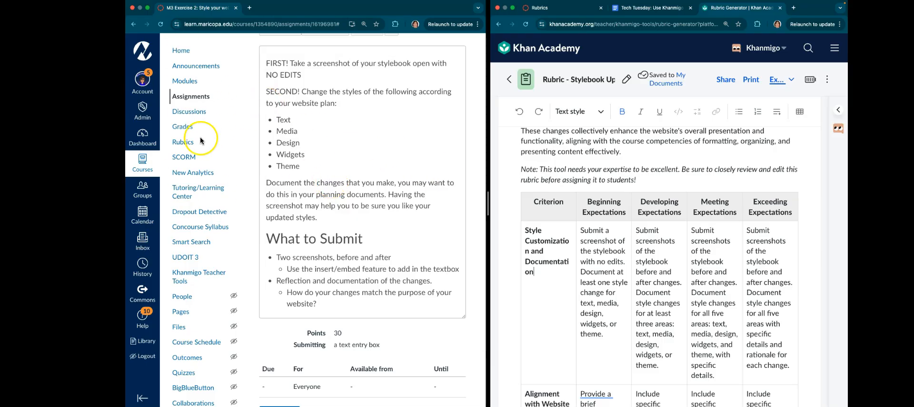
left_click(179, 142)
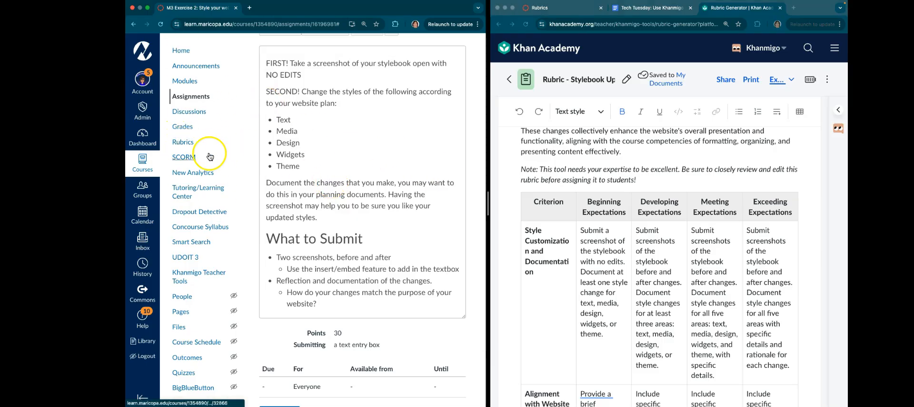
scroll(186, 143, "down", 1)
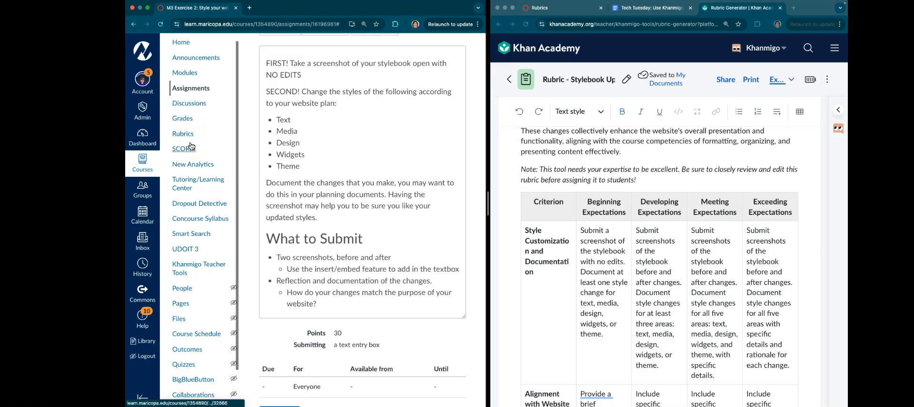
scroll(305, 176, "down", 3)
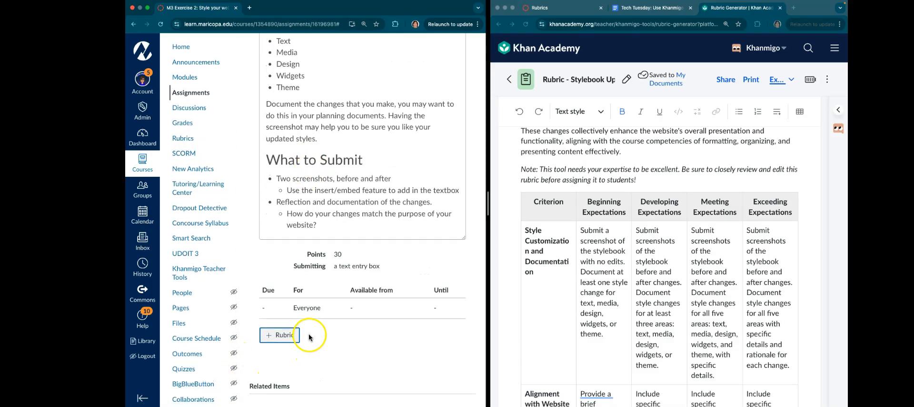
left_click(275, 335)
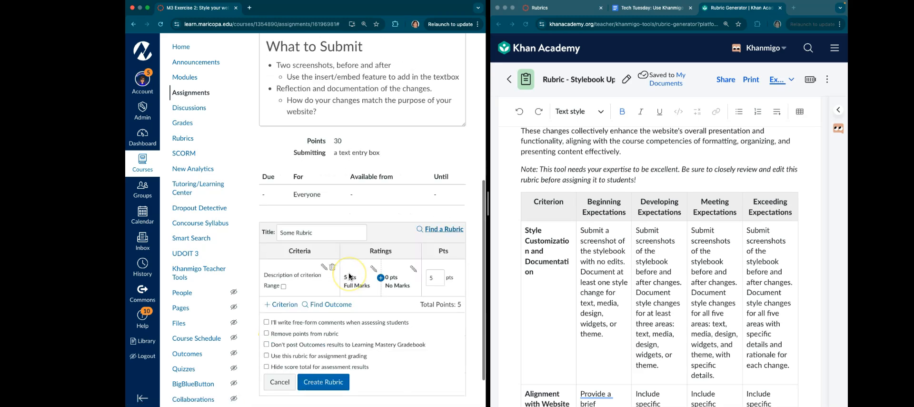
left_click(303, 215)
scroll(325, 184, "down", 1)
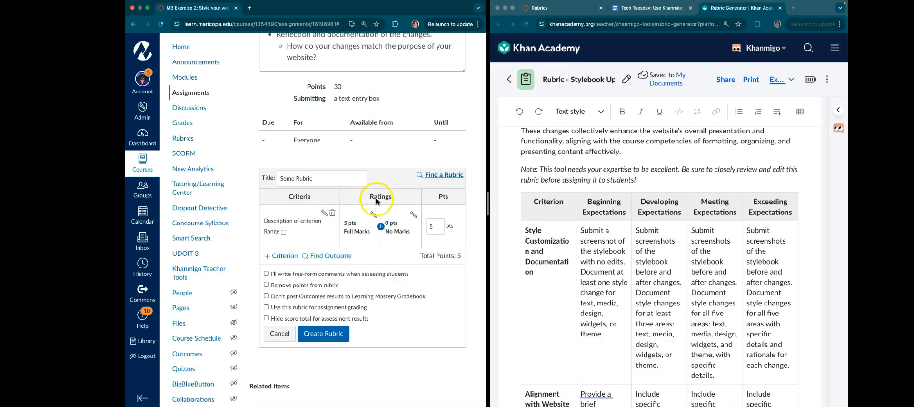
left_click_drag(487, 209, 502, 210)
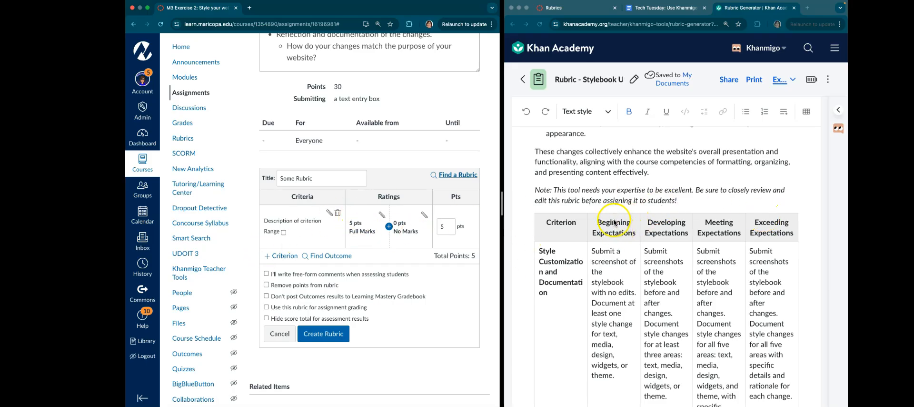
Retitle the criterion's full-marks rating as "Exceeding Expectations", copying the heading from the Khanmigo rubric table
left_click(381, 217)
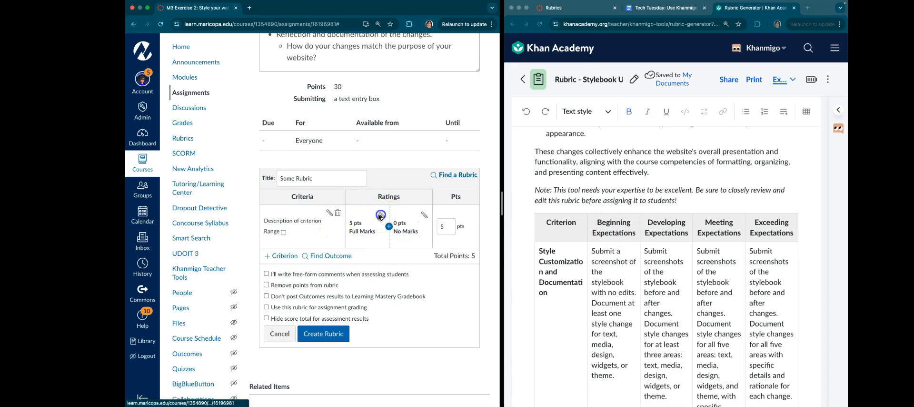
left_click(776, 219)
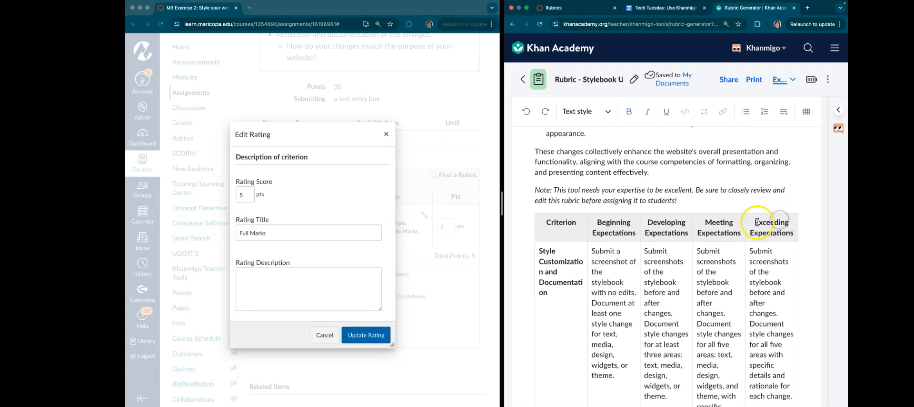
left_click_drag(757, 222, 793, 230)
key("ctrl+c")
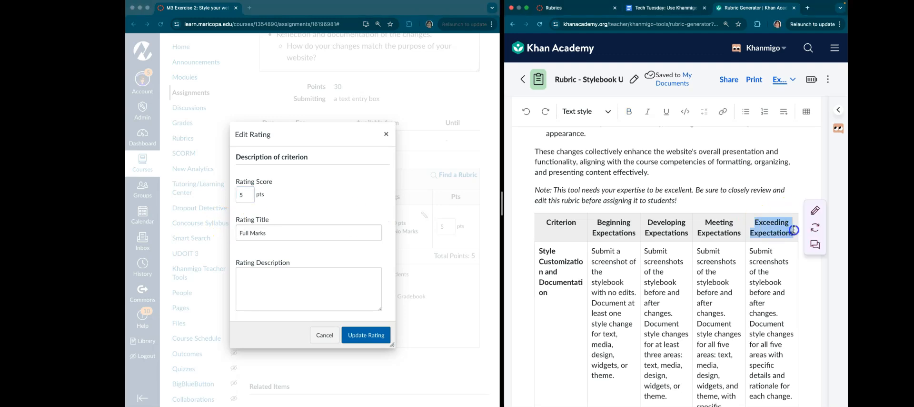
left_click(275, 227)
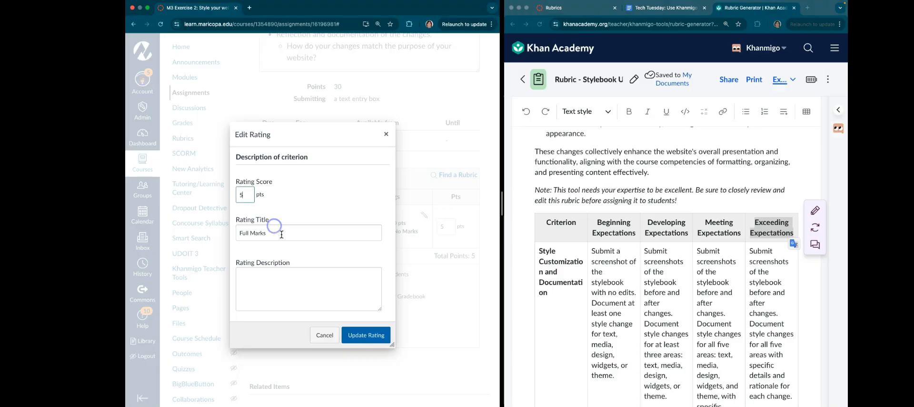
key("ctrl+v")
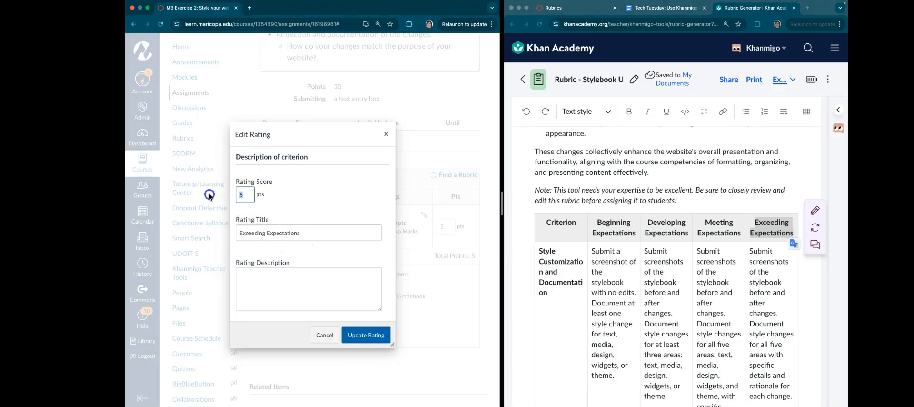
type("20")
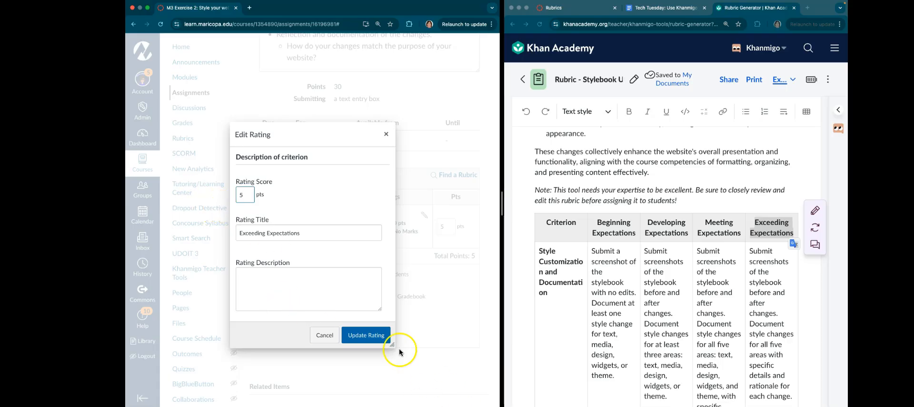
left_click(359, 336)
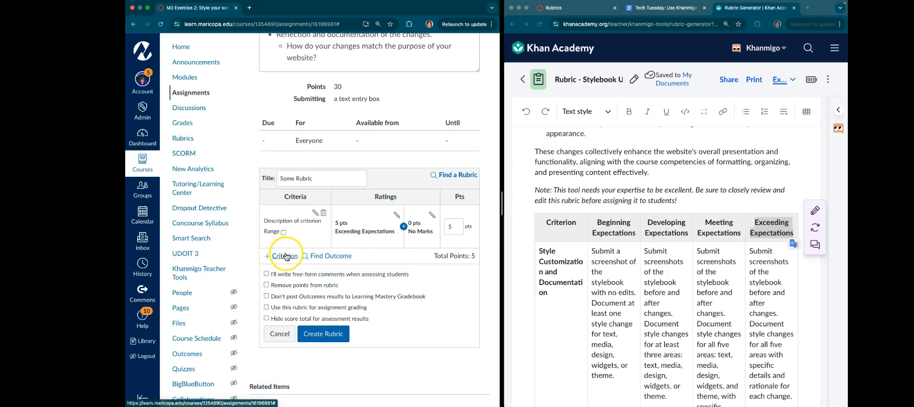
Add a 3-point rating before the zero-point one, titled "Meeting Expectations" with the heading copied from the Khanmigo table
left_click(404, 227)
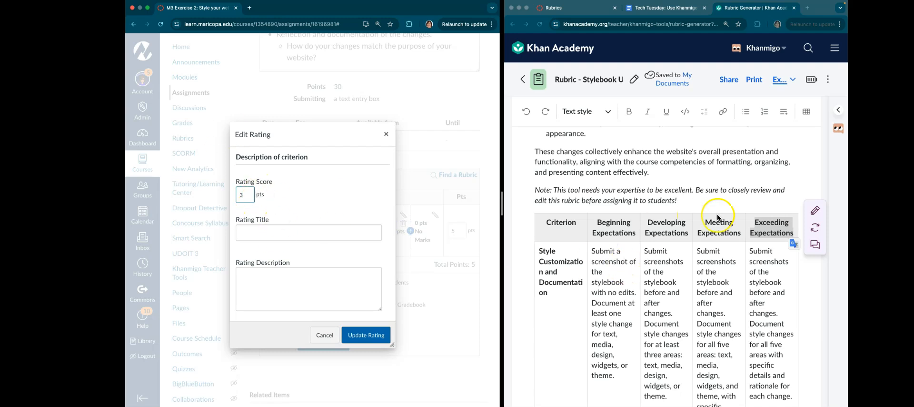
left_click_drag(742, 233, 698, 222)
key("super+c")
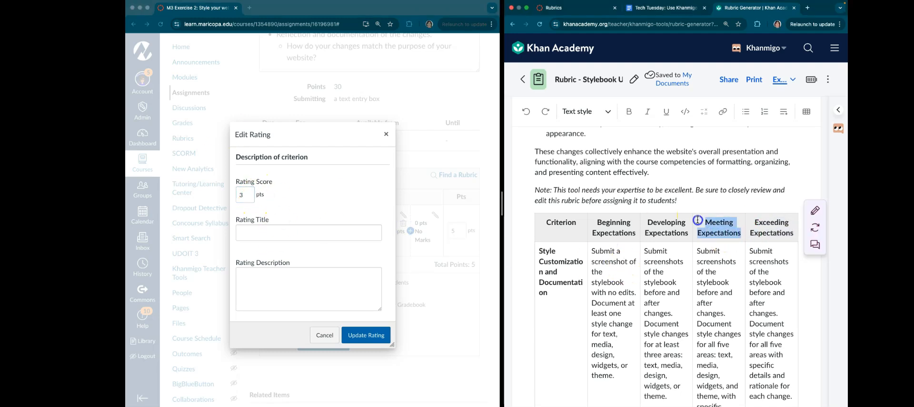
left_click(260, 229)
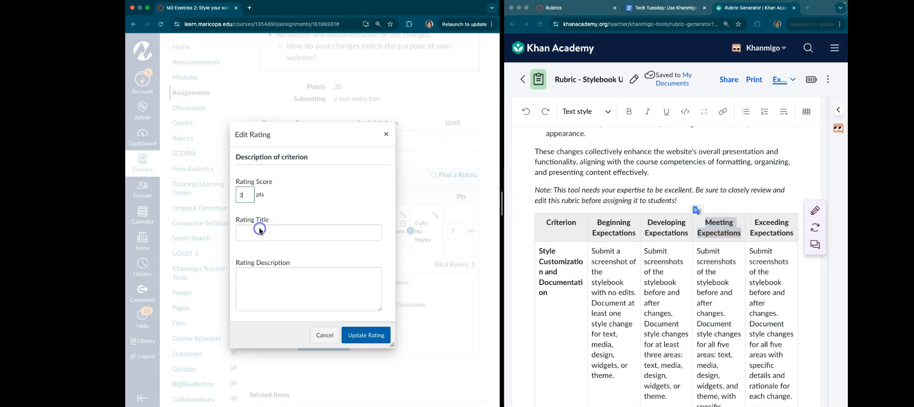
left_click(256, 236)
key("super+v")
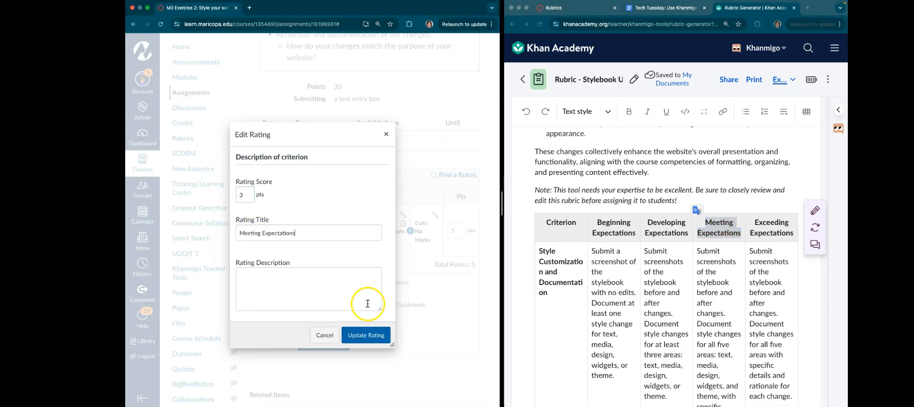
left_click(365, 332)
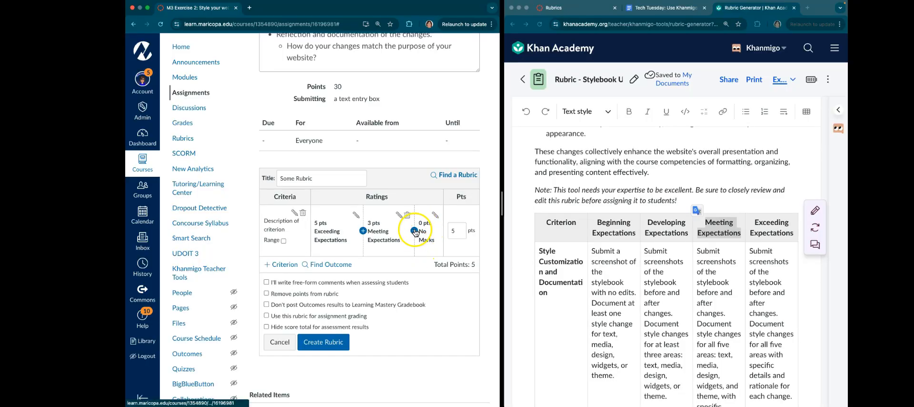
Add a 2-point rating titled "Developing Expectations" between the 3-point and 0-point ratings, copying the Khanmigo heading
left_click(414, 231)
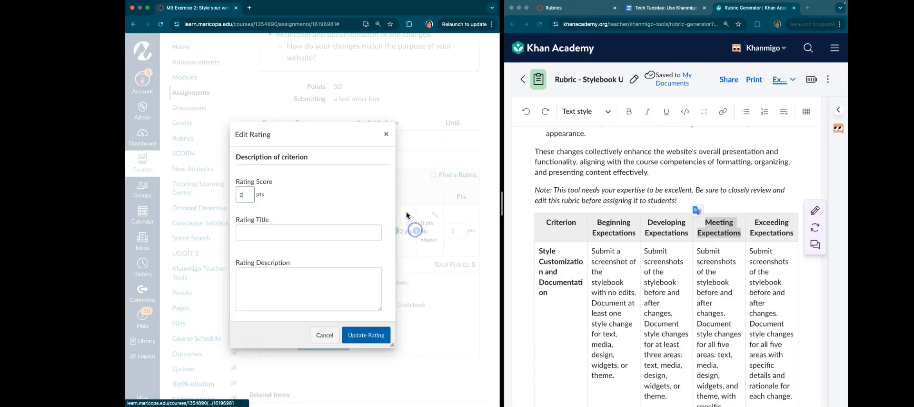
left_click(647, 229)
left_click_drag(690, 235, 643, 219)
key("cmd+c")
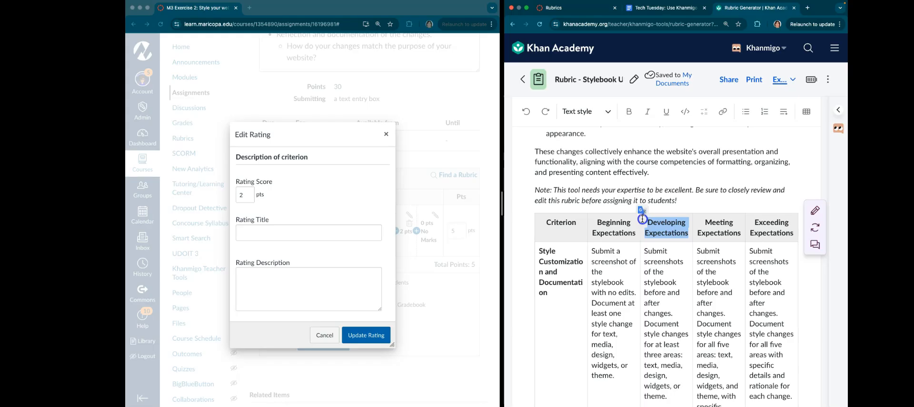
left_click(295, 224)
key("cmd+v")
left_click(373, 342)
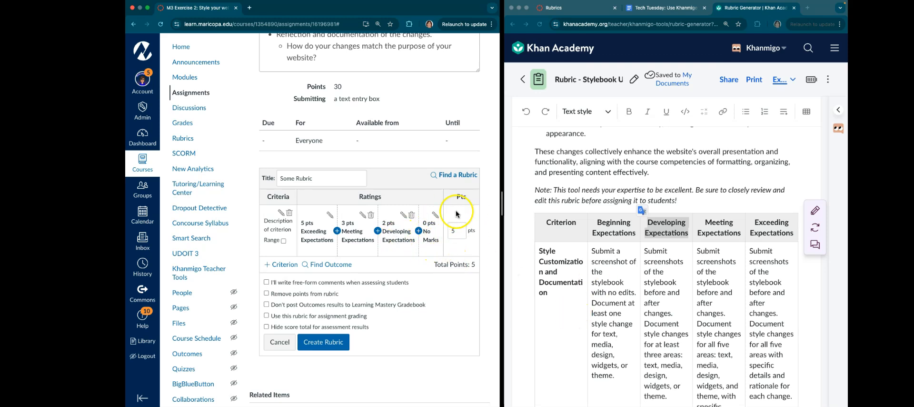
Add a 1-point rating titled "Beginning Expectations" after the 2-point rating, taking the title from the Khanmigo table
left_click(418, 231)
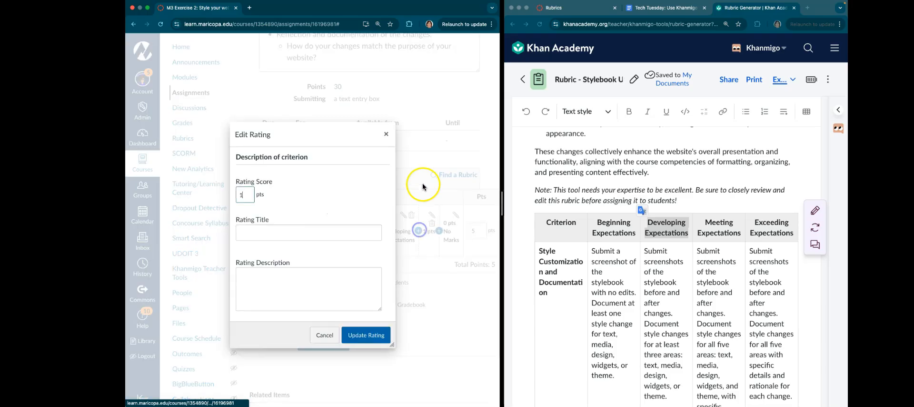
left_click(620, 233)
mouse_move(636, 234)
left_mouse_down()
mouse_move(578, 214)
mouse_move(590, 220)
left_mouse_up()
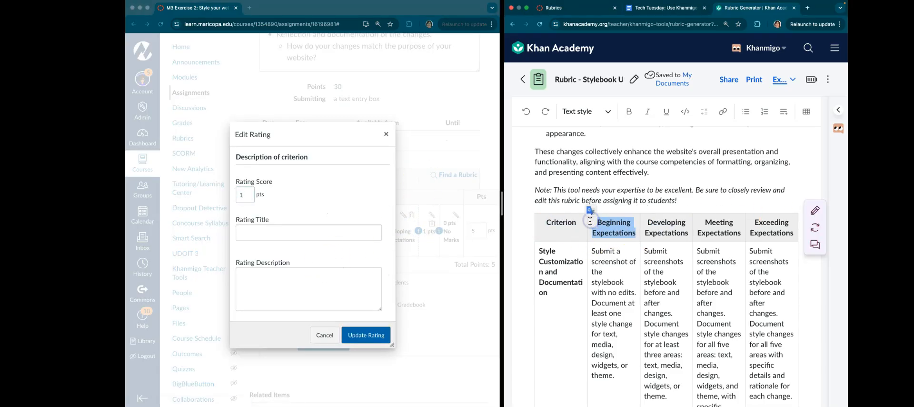
left_click(270, 233)
type("Beginning Expectations")
left_click(376, 335)
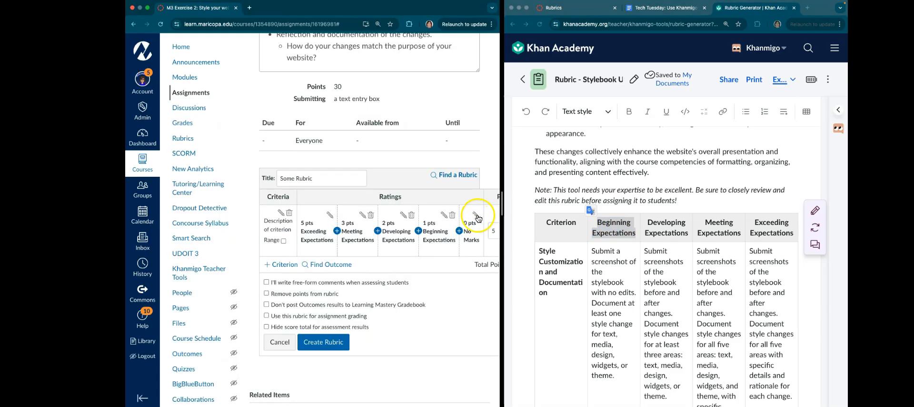
Retitle the criterion's 0-point rating as "Missing"
left_click(476, 214)
left_click_drag(303, 235, 220, 235)
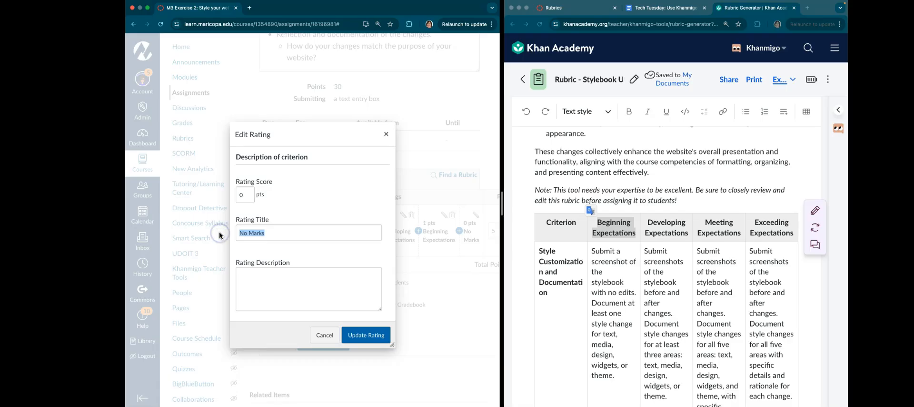
left_click(378, 335)
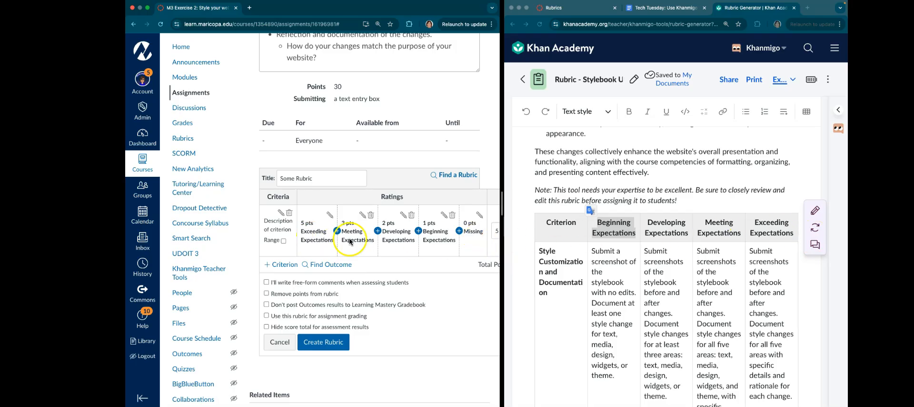
Review the Canvas criterion's ratings and look through the criteria rows of the Khanmigo rubric table
scroll(317, 237, "down", 1)
scroll(317, 237, "down", 1)
scroll(316, 237, "up", 1)
scroll(308, 236, "down", 1)
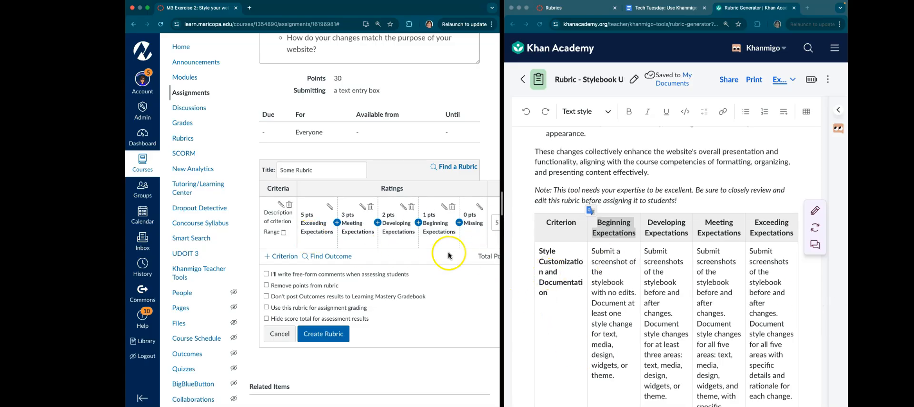
scroll(317, 219, "down", 1)
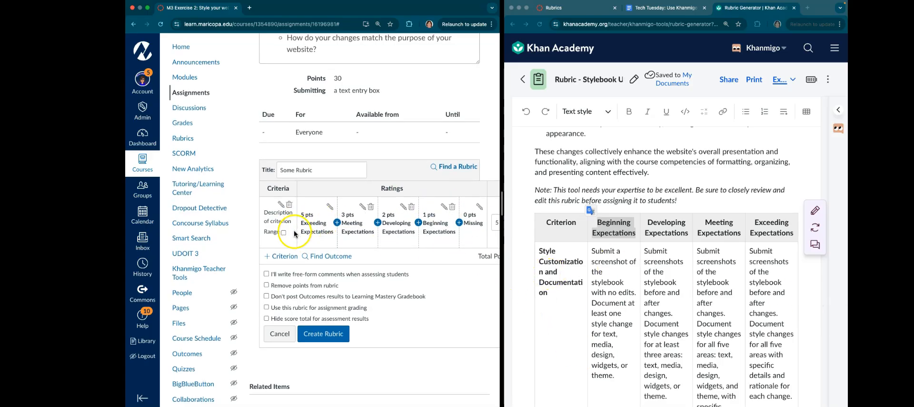
scroll(525, 286, "down", 1)
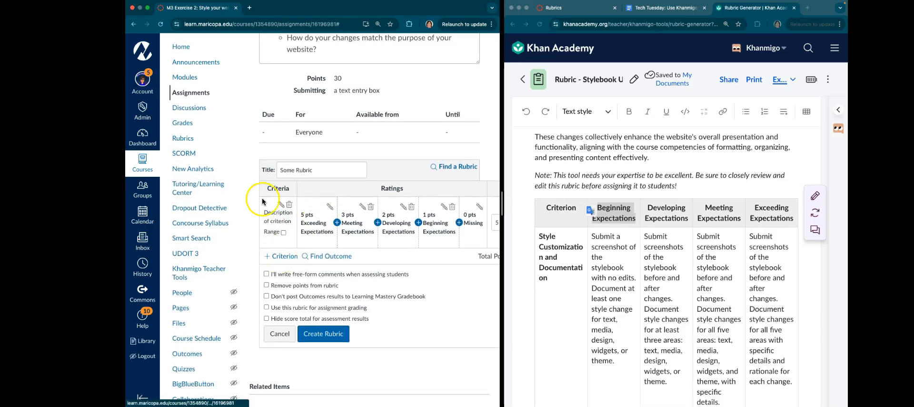
scroll(667, 295, "down", 1)
scroll(667, 295, "down", 10)
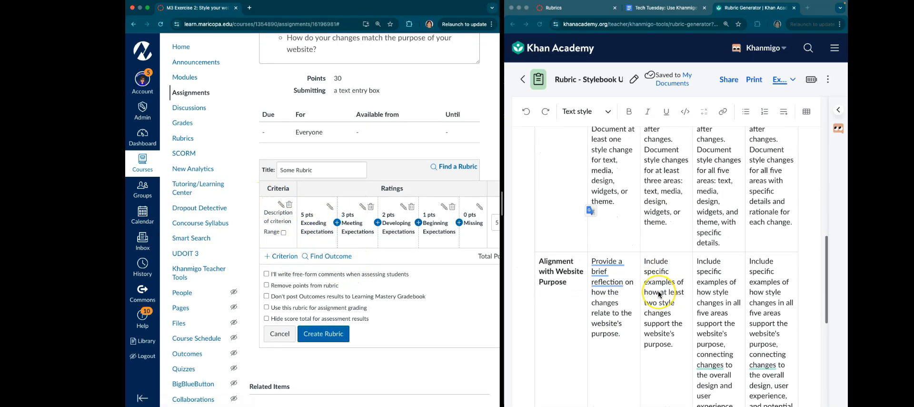
scroll(658, 292, "up", 15)
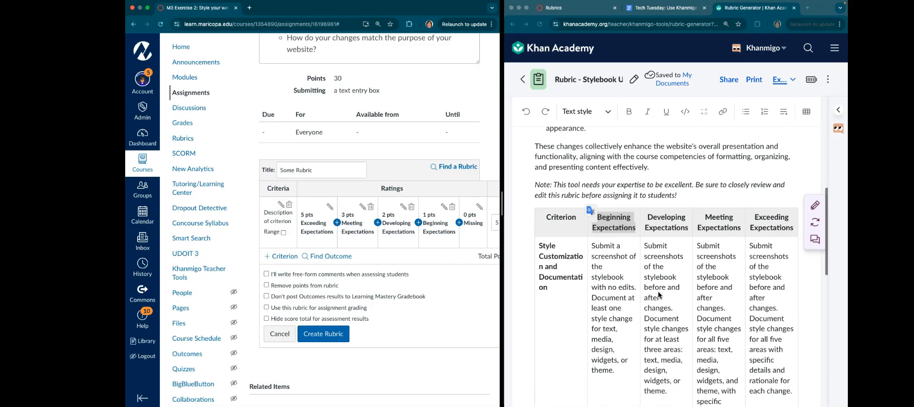
Duplicate the existing criterion twice in the Canvas rubric, keeping the description "Description of criterion" for both copies
left_click(281, 255)
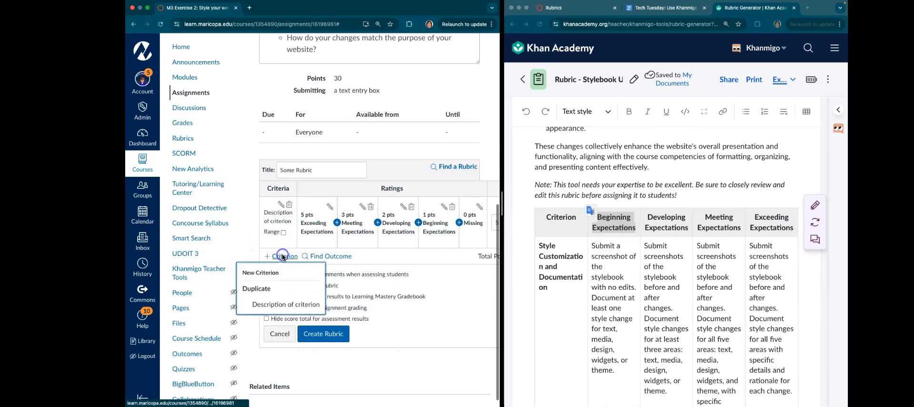
left_click(268, 306)
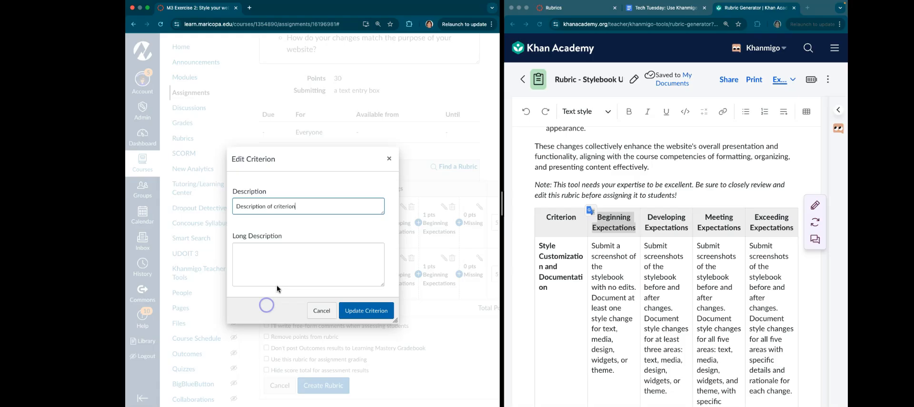
left_click(366, 314)
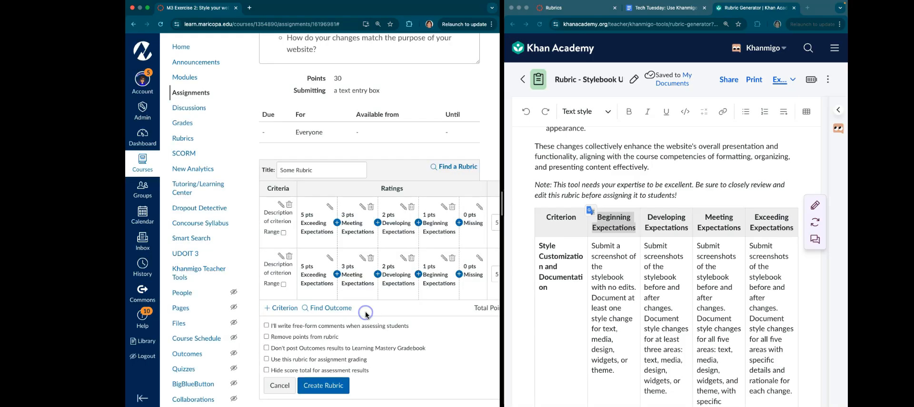
left_click(278, 307)
left_click(282, 307)
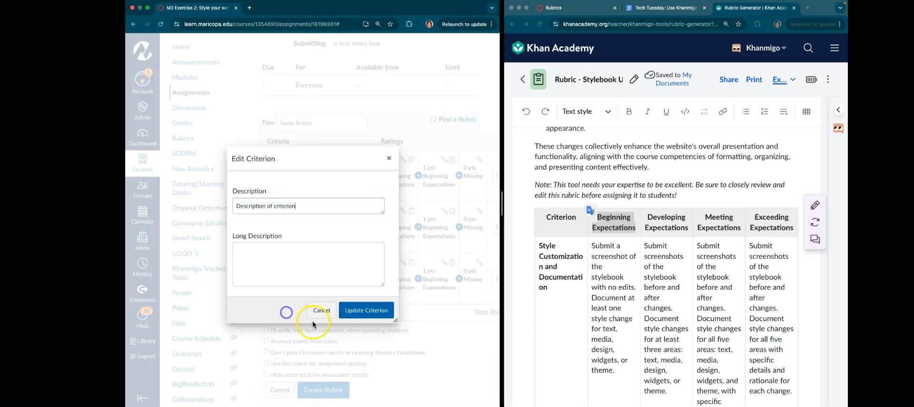
left_click(367, 314)
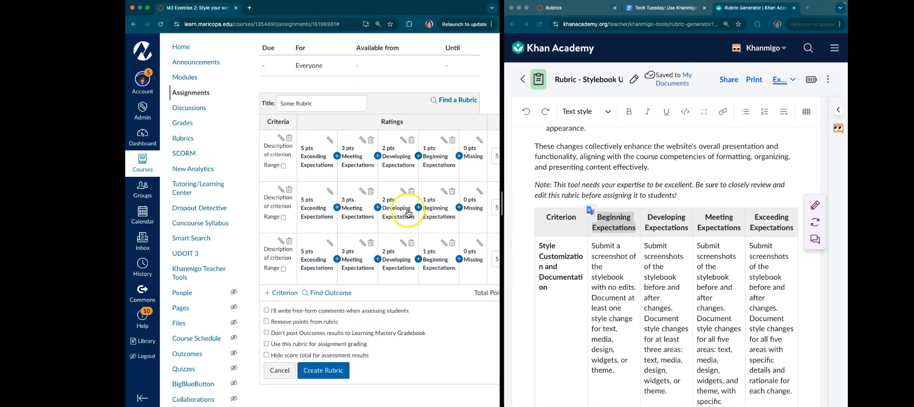
Rename the first Canvas criterion "Style Customization and Documentation", copying the name from the Khanmigo rubric table
scroll(642, 251, "down", 3)
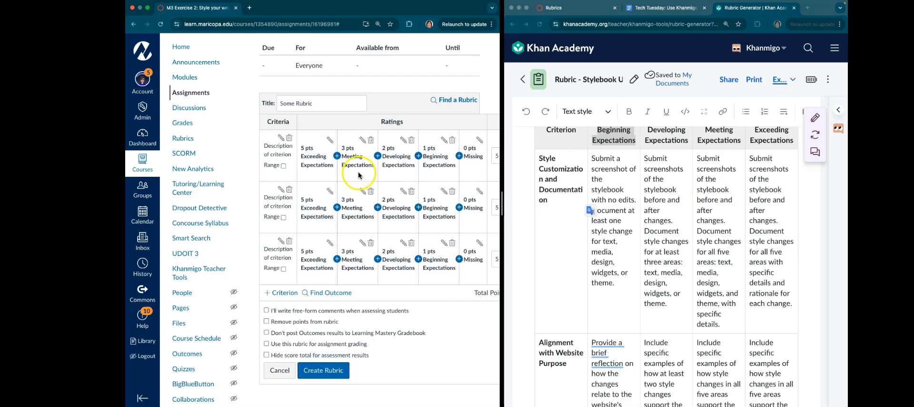
left_click(553, 205)
left_click_drag(553, 204, 539, 160)
key("super+c")
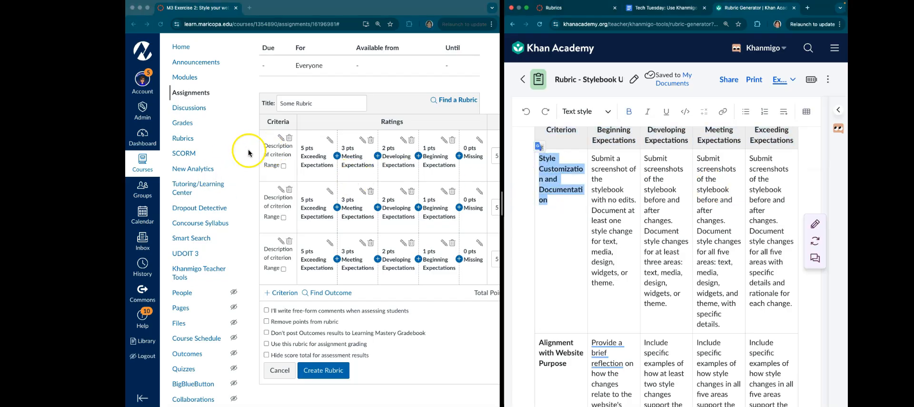
left_click(282, 137)
left_click(299, 262)
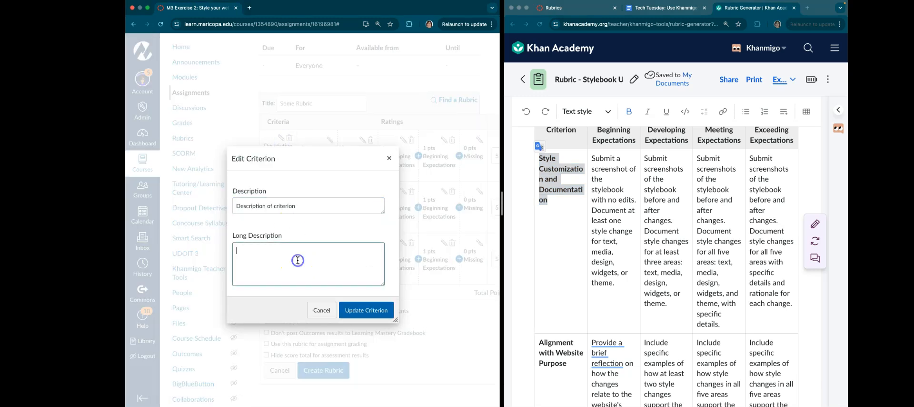
left_click(325, 208)
key("super+a")
key("super+v")
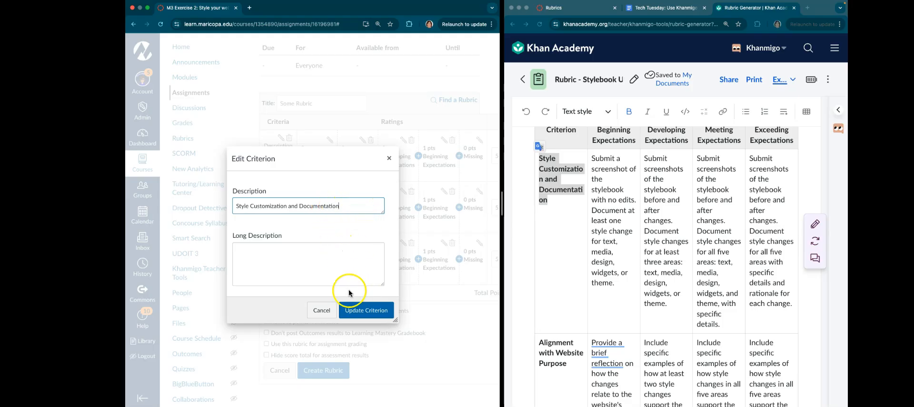
left_click(364, 304)
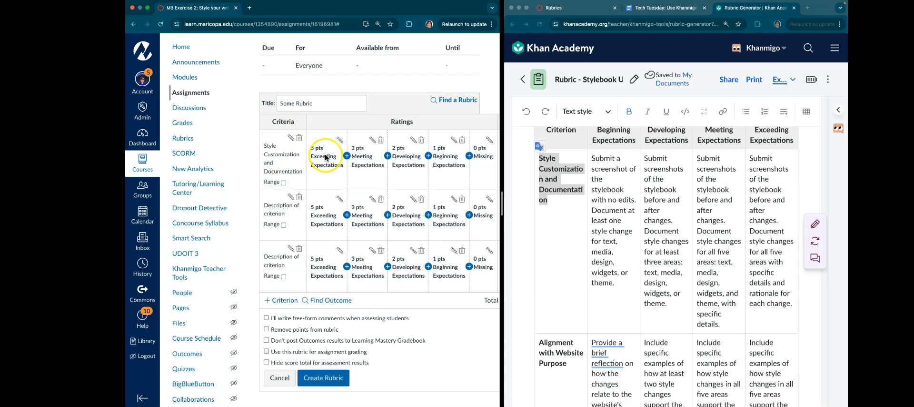
Copy Khanmigo's Exceeding Expectations text for Style Customization and Documentation into the description of that criterion's 5-point rating in Canvas
left_click(557, 195)
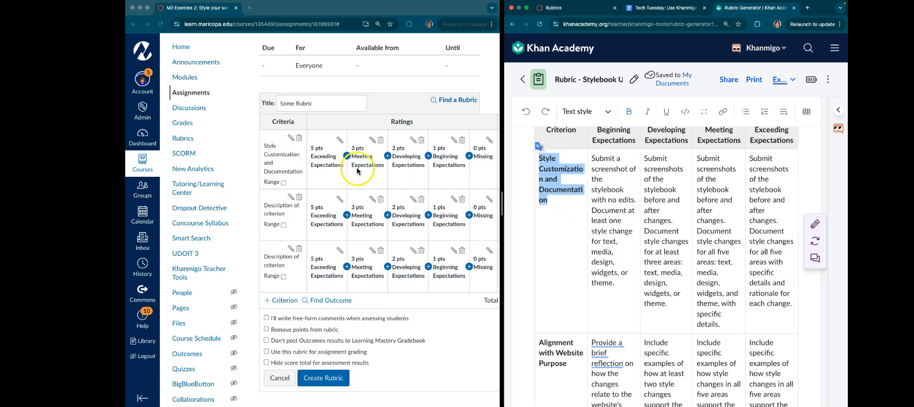
left_click(340, 141)
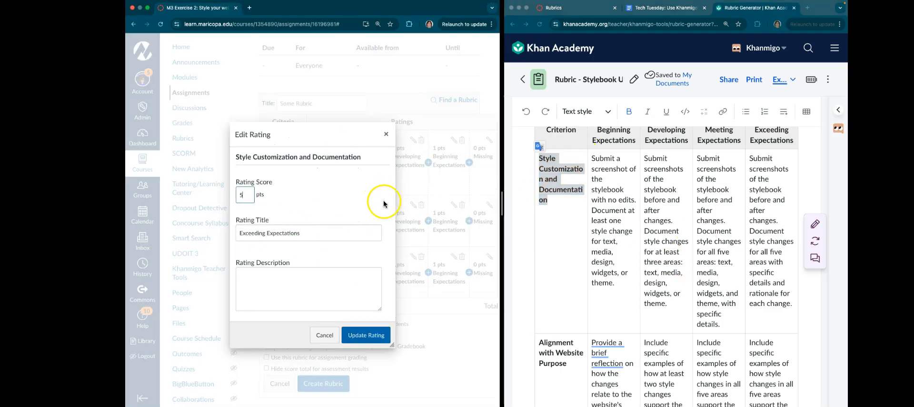
left_click(612, 174)
left_click_drag(594, 158, 629, 287)
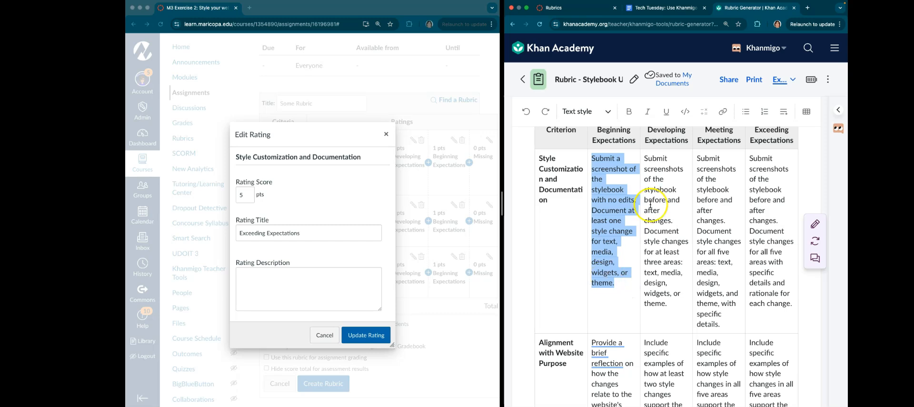
mouse_move(750, 159)
left_mouse_down()
mouse_move(815, 224)
mouse_move(815, 287)
mouse_move(700, 200)
mouse_move(751, 169)
mouse_move(749, 154)
left_mouse_up()
key("super+c")
left_click(783, 305)
left_click(257, 297)
left_click(260, 288)
key("super+v")
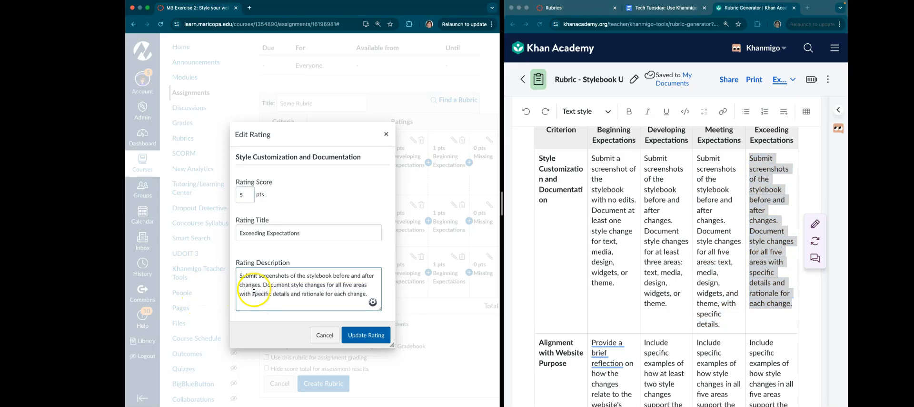
left_click(380, 335)
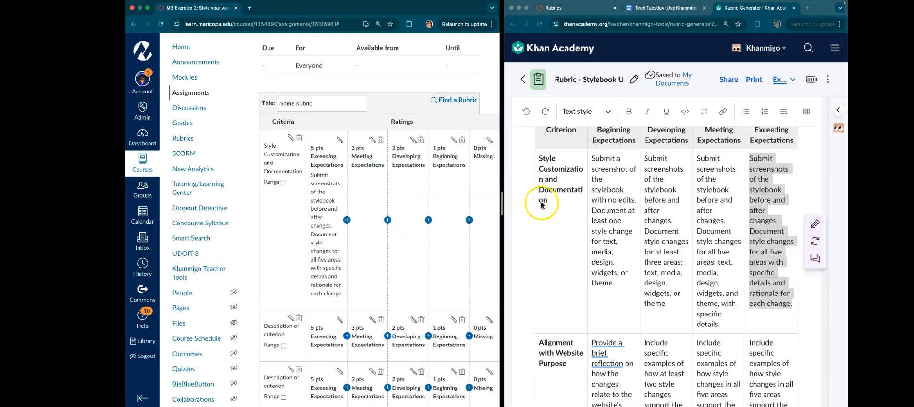
Enable the option to use this rubric for assignment grading
scroll(392, 324, "down", 4)
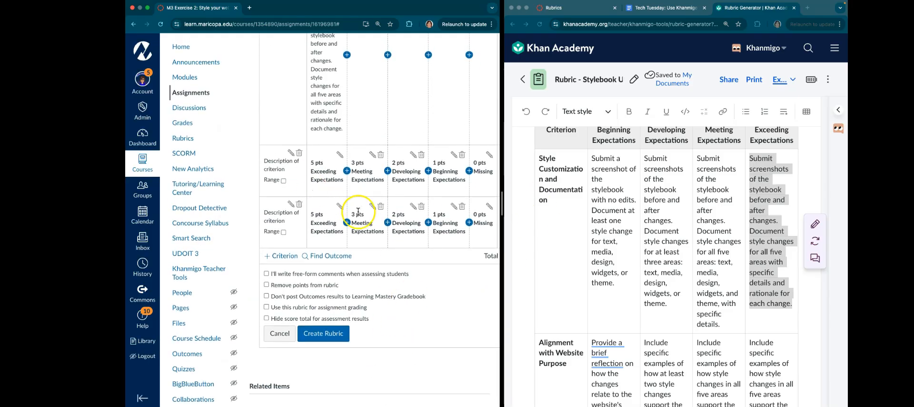
scroll(742, 373, "down", 2)
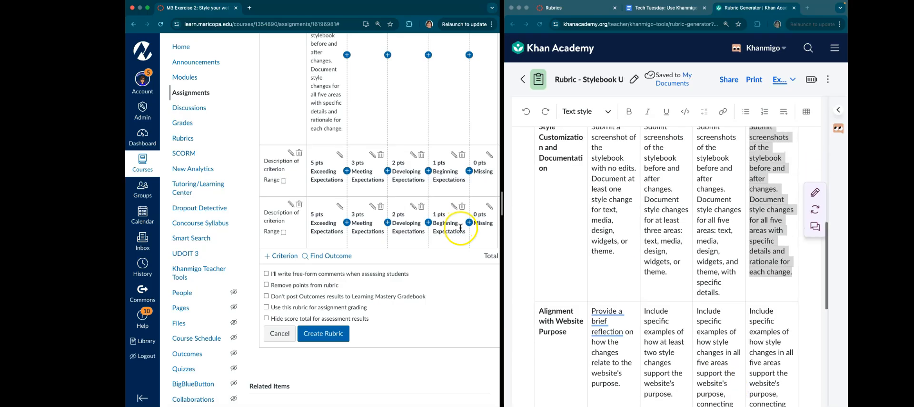
scroll(460, 227, "up", 1)
scroll(458, 227, "up", 1)
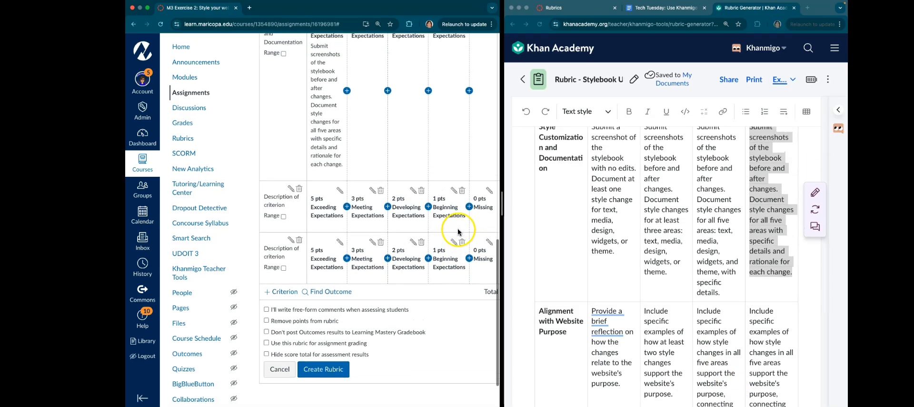
scroll(367, 279, "up", 1)
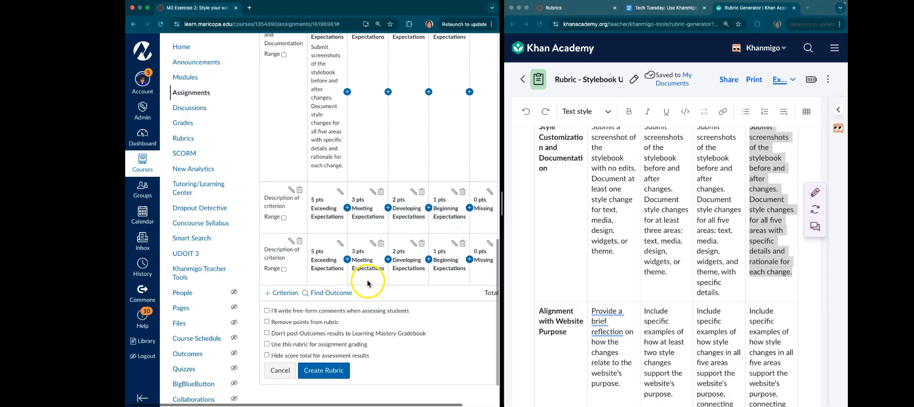
scroll(371, 284, "down", 1)
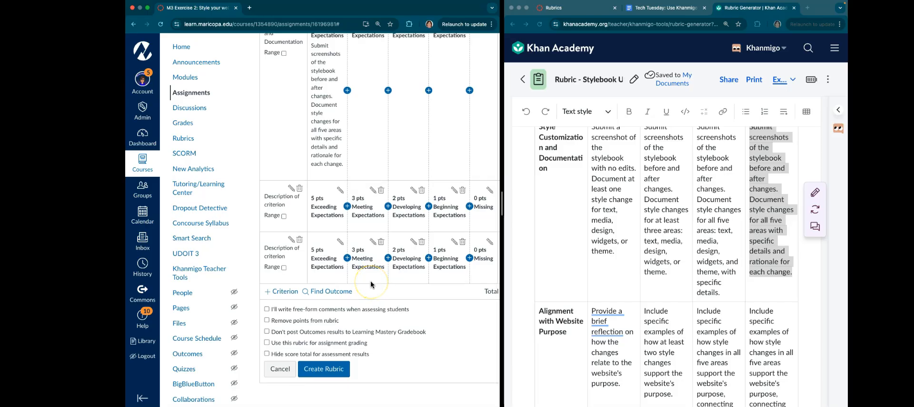
scroll(374, 280, "up", 1)
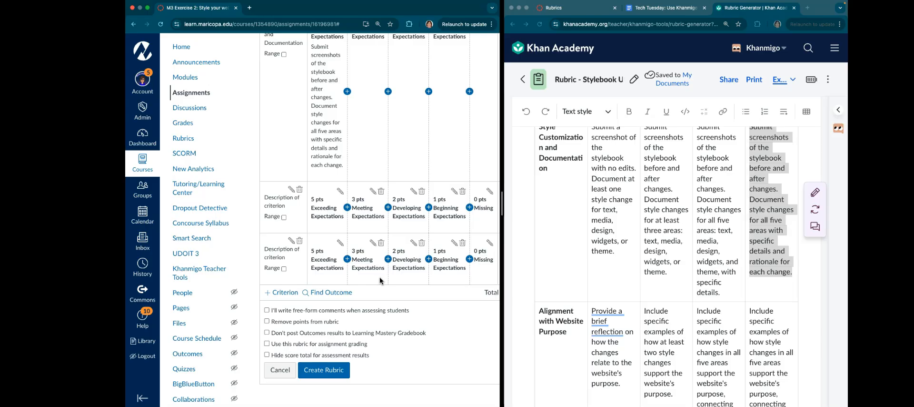
scroll(379, 277, "down", 1)
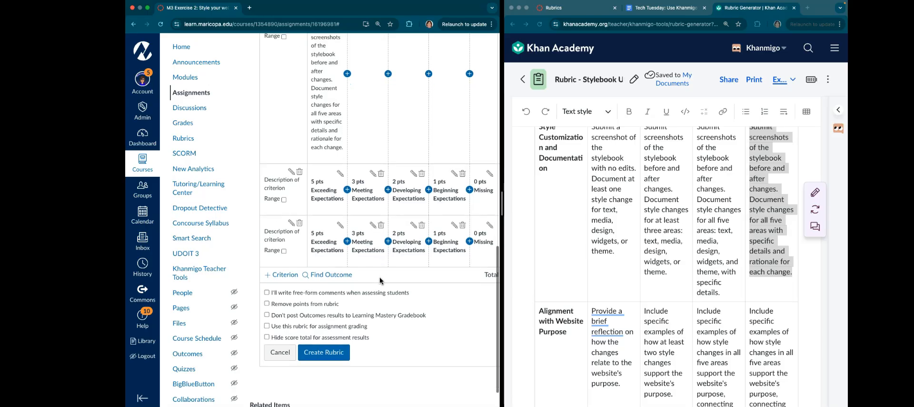
left_click(266, 326)
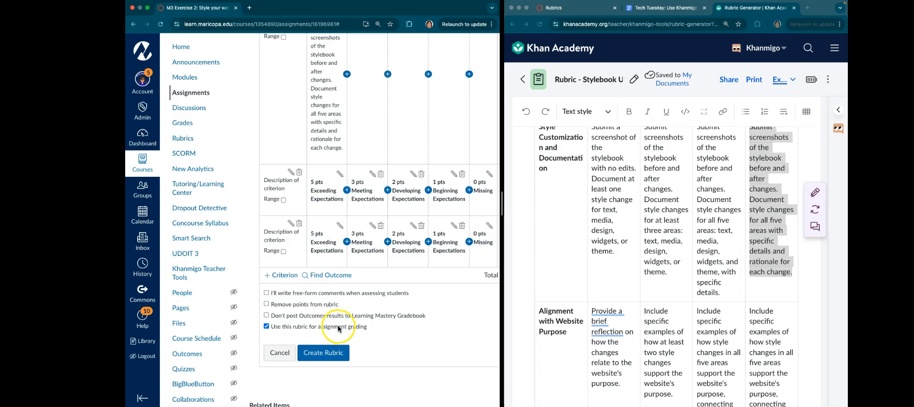
Set the Style Customization and Documentation criterion's total to 10 points
scroll(339, 327, "right", 3)
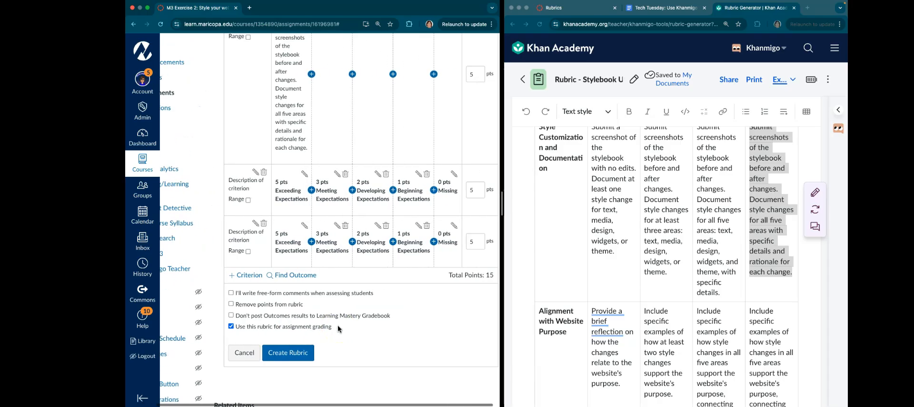
scroll(404, 314, "up", 3)
scroll(413, 318, "down", 2)
scroll(404, 293, "up", 10)
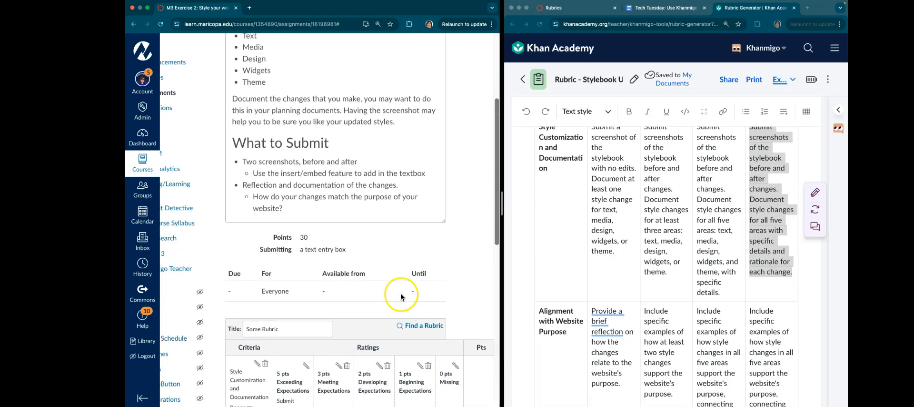
scroll(366, 290, "down", 8)
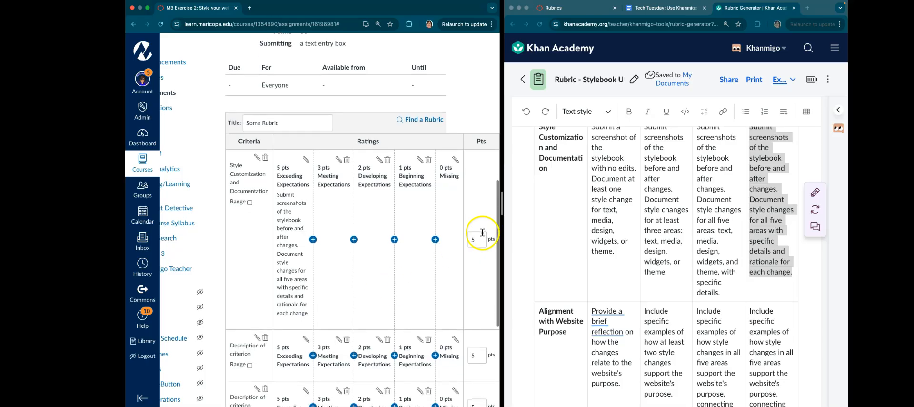
scroll(470, 244, "down", 3)
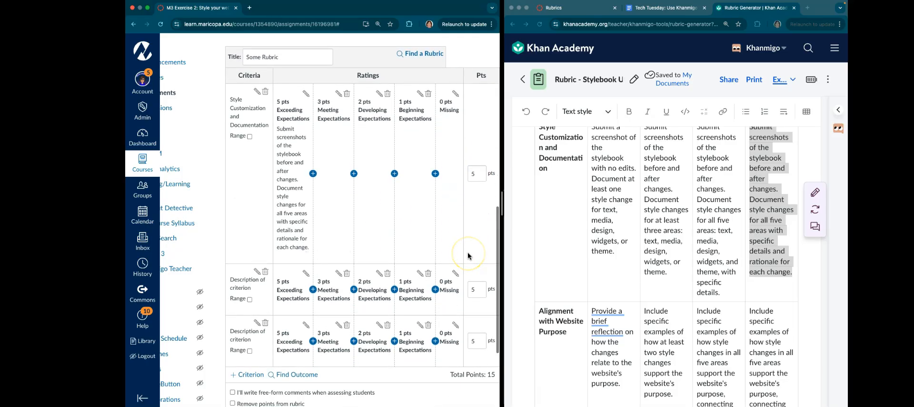
left_click_drag(477, 174, 437, 170)
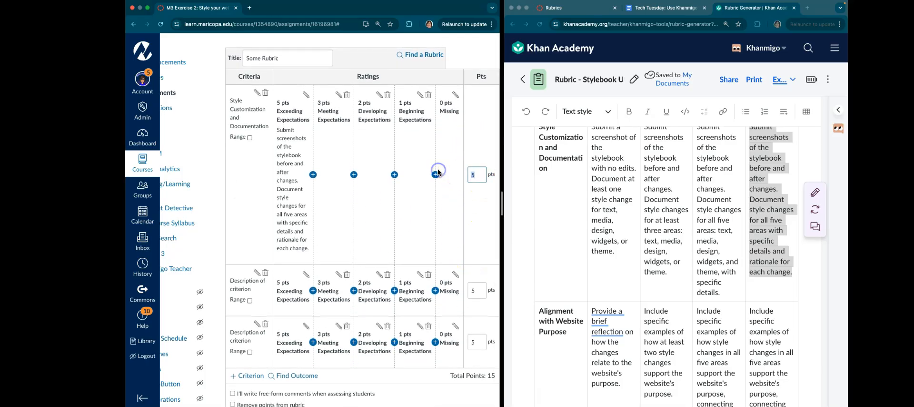
left_click(428, 184)
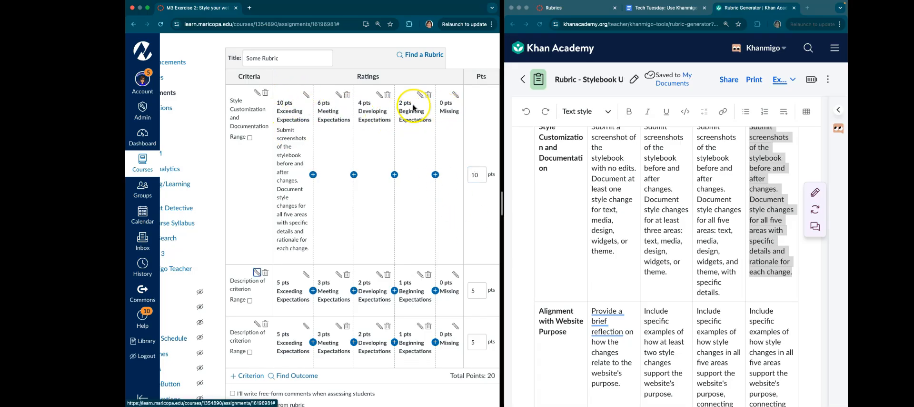
Set the point totals of the second and third criteria to 10 each
scroll(368, 190, "down", 1)
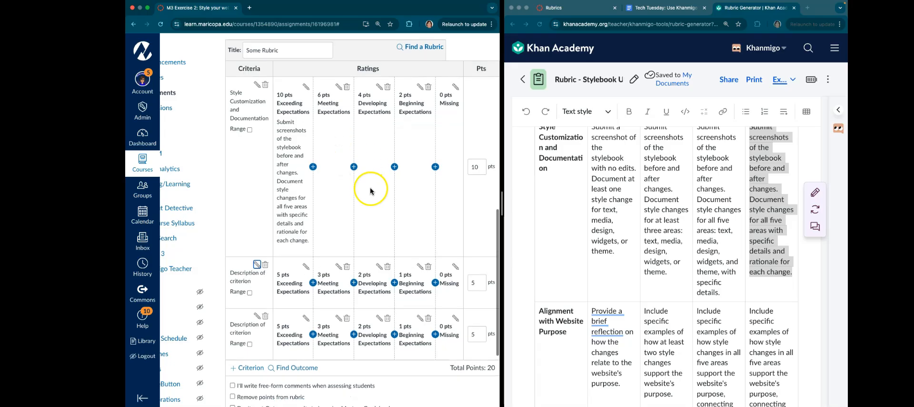
scroll(343, 152, "up", 1)
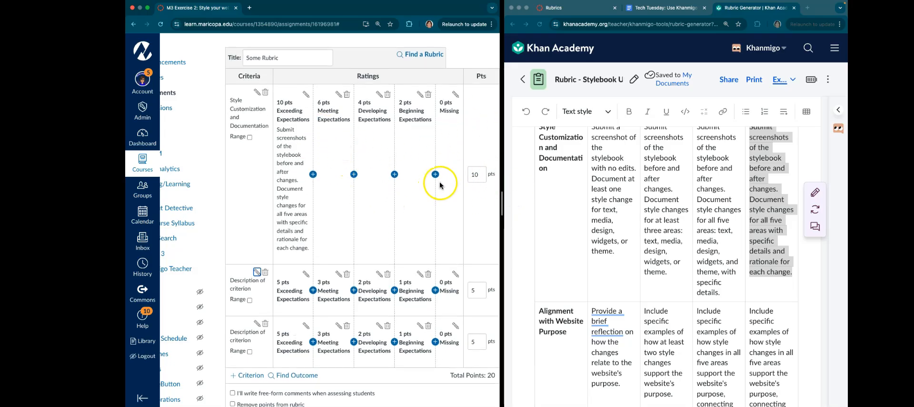
scroll(485, 219, "down", 2)
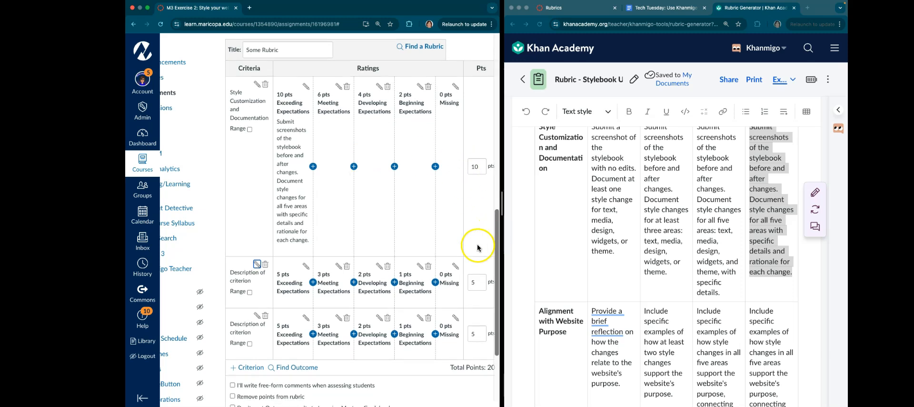
left_click_drag(478, 264, 447, 258)
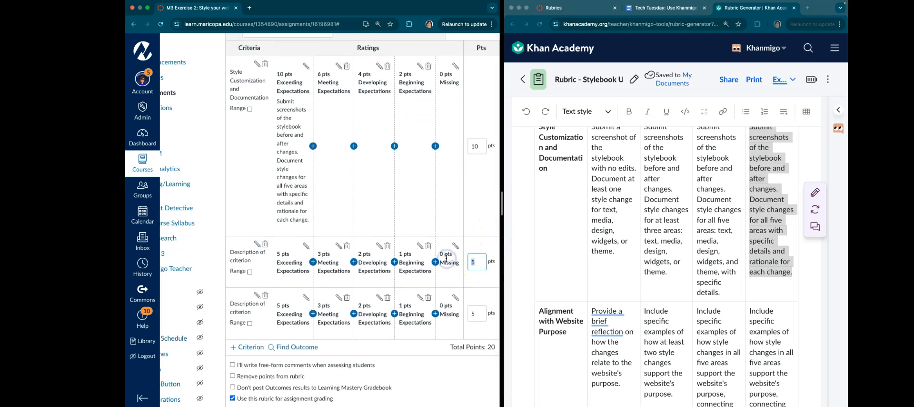
double_click(476, 313)
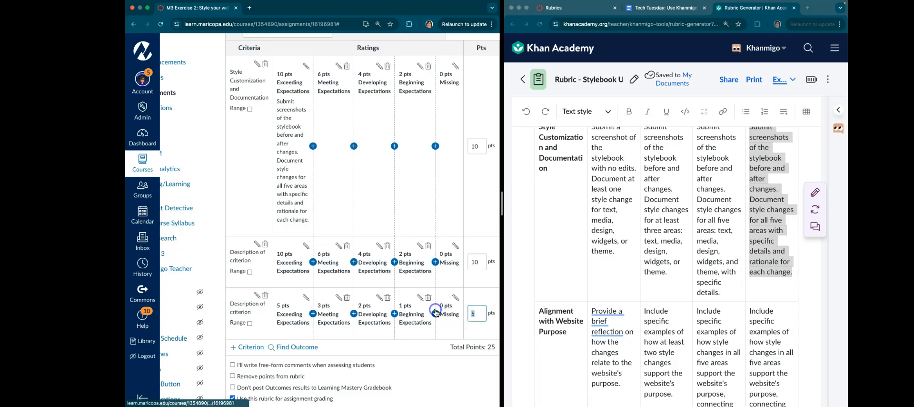
type("10")
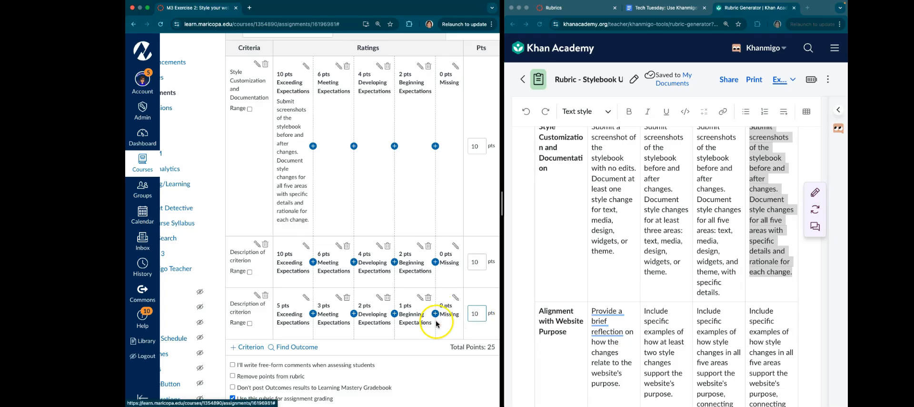
Apply the third criterion's 10-point total and view the rating details of the second criterion's Meeting Expectations level
left_click(495, 385)
scroll(302, 285, "down", 2)
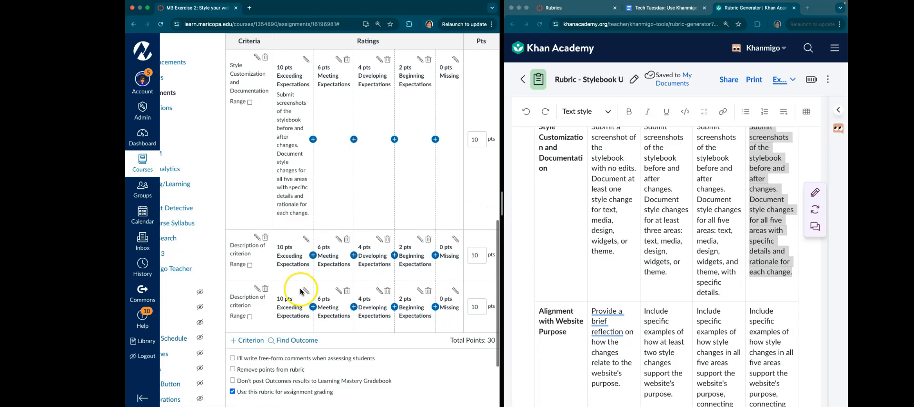
scroll(298, 291, "up", 3)
scroll(301, 292, "down", 1)
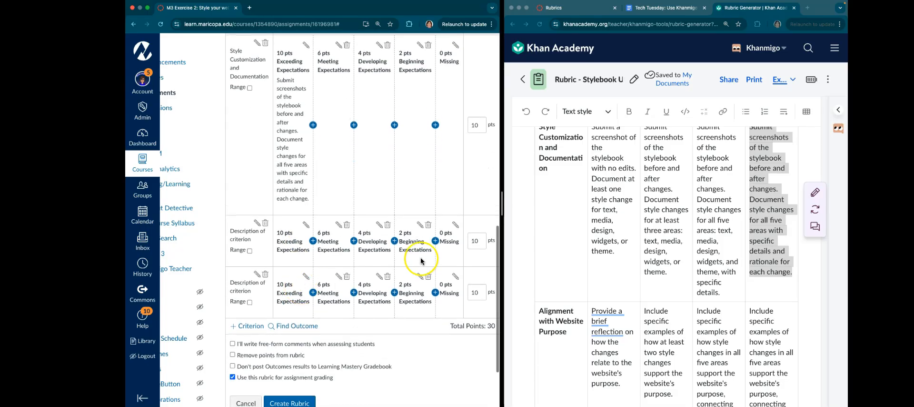
left_click(338, 224)
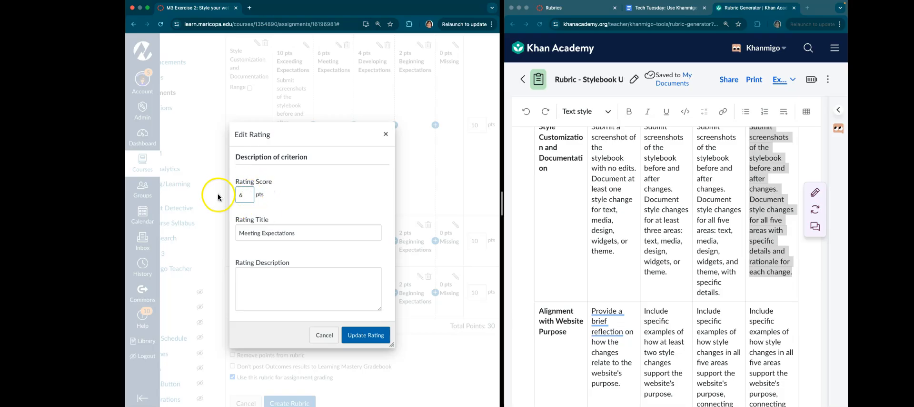
left_click(385, 134)
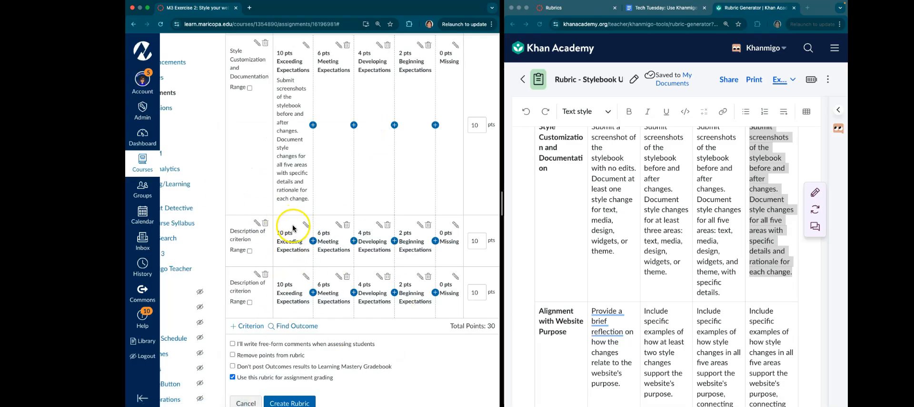
Review the criteria and grading options, and create the rubric on the assignment
scroll(286, 223, "up", 3)
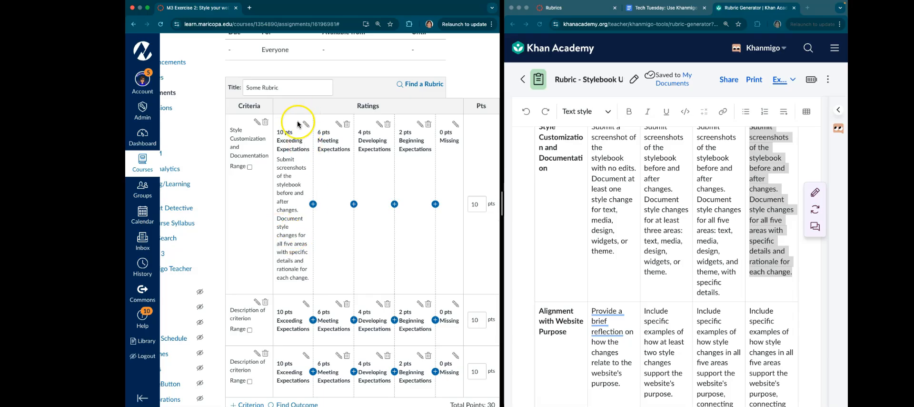
scroll(297, 143, "down", 1)
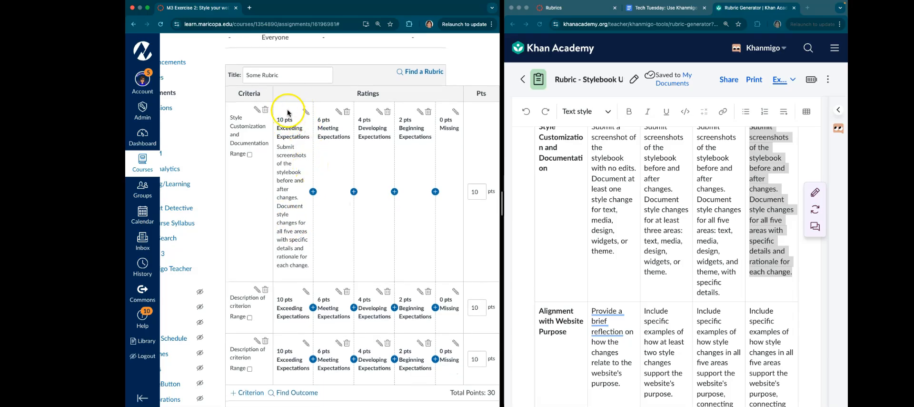
scroll(400, 194, "down", 5)
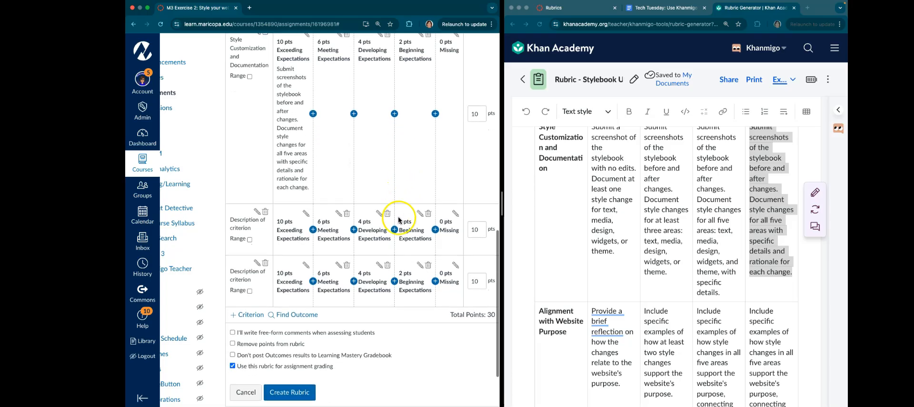
scroll(397, 235, "down", 1)
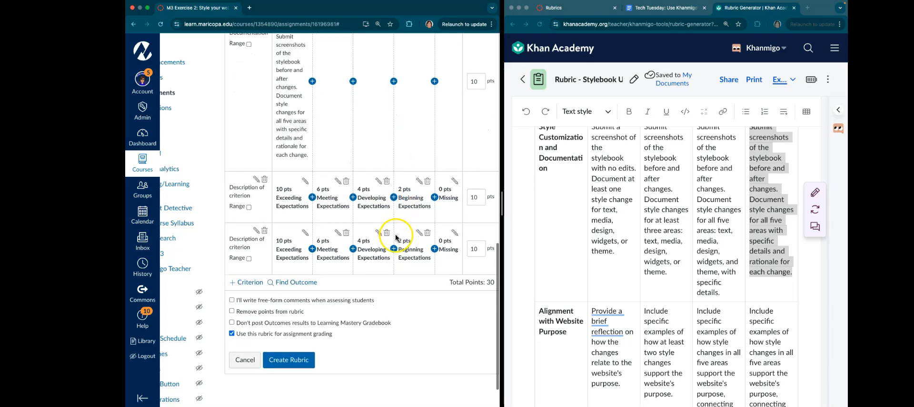
scroll(397, 236, "down", 1)
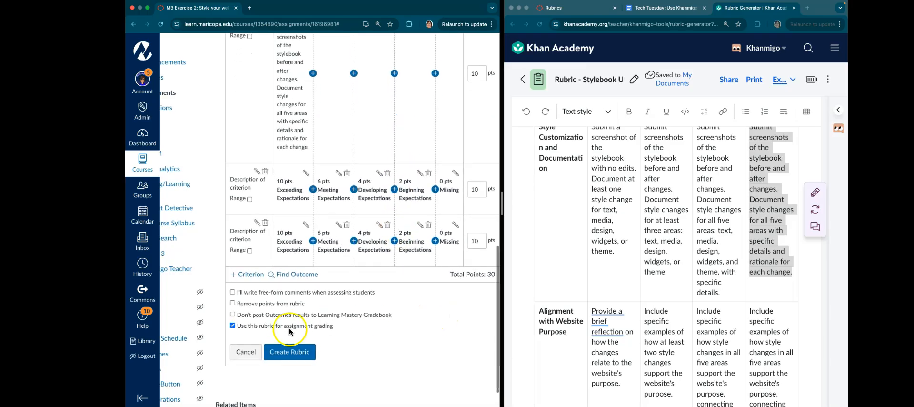
left_click(299, 356)
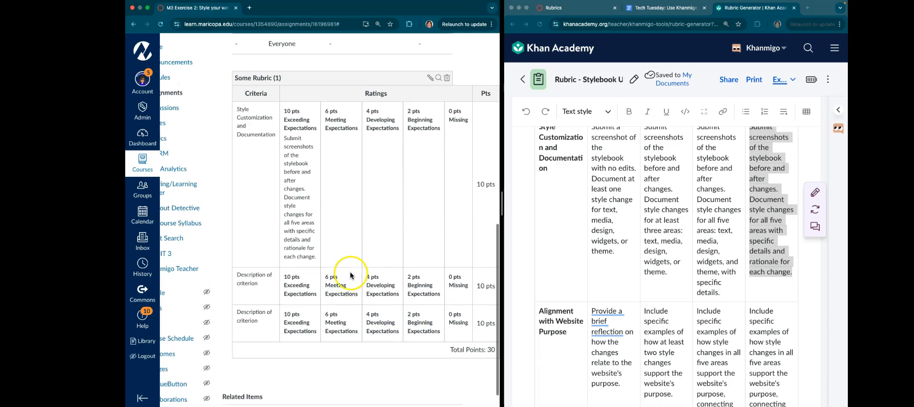
Open the saved rubric for editing and examine its criteria, ratings, point totals and grading options
scroll(302, 174, "up", 2)
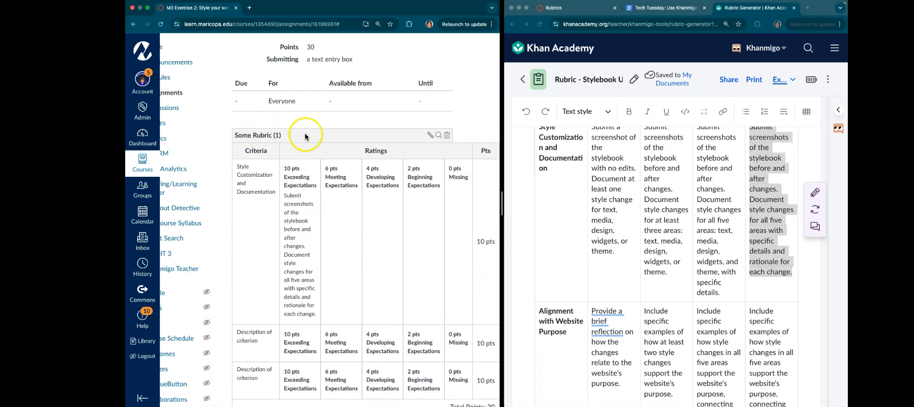
scroll(534, 304, "down", 5)
scroll(416, 360, "down", 2)
scroll(333, 270, "up", 3)
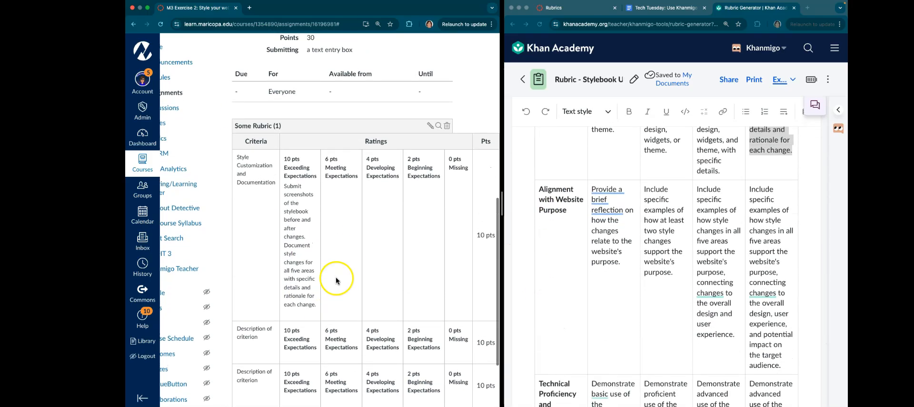
left_click(430, 125)
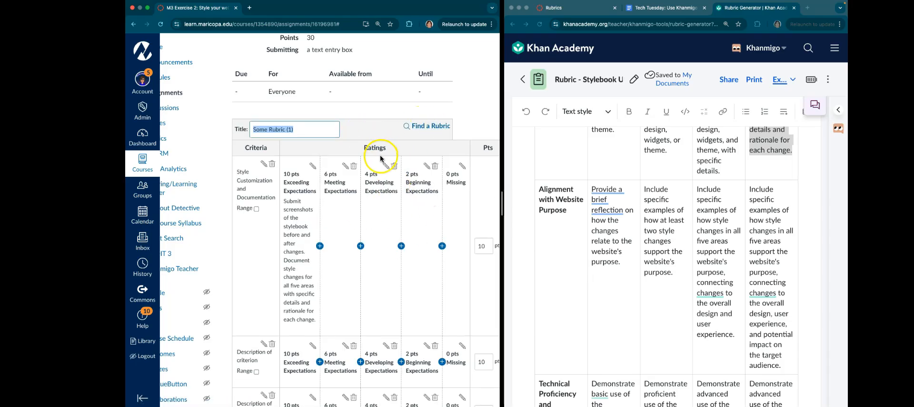
scroll(337, 224, "down", 1)
scroll(328, 334, "down", 5)
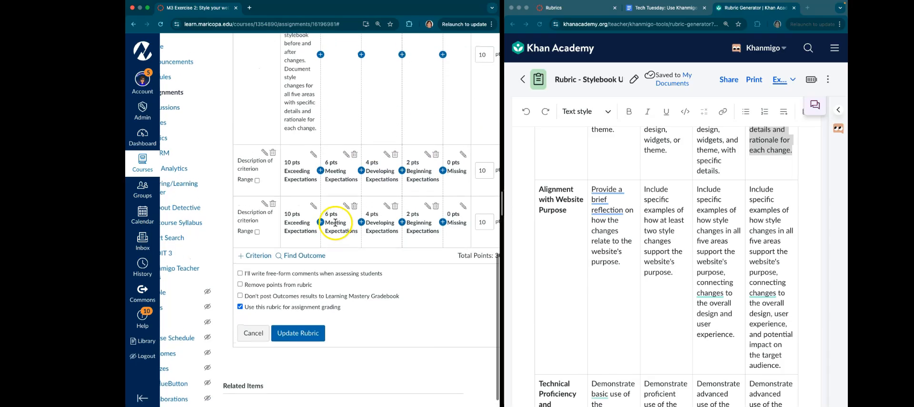
scroll(395, 297, "up", 1)
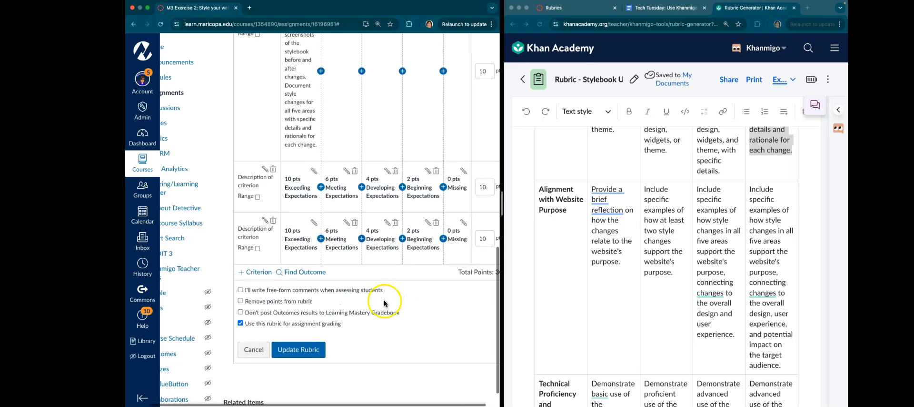
scroll(363, 304, "up", 1)
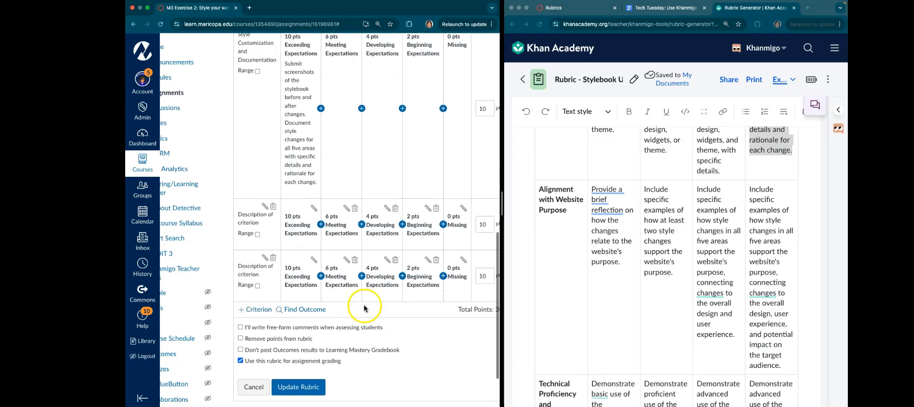
scroll(366, 304, "right", 1)
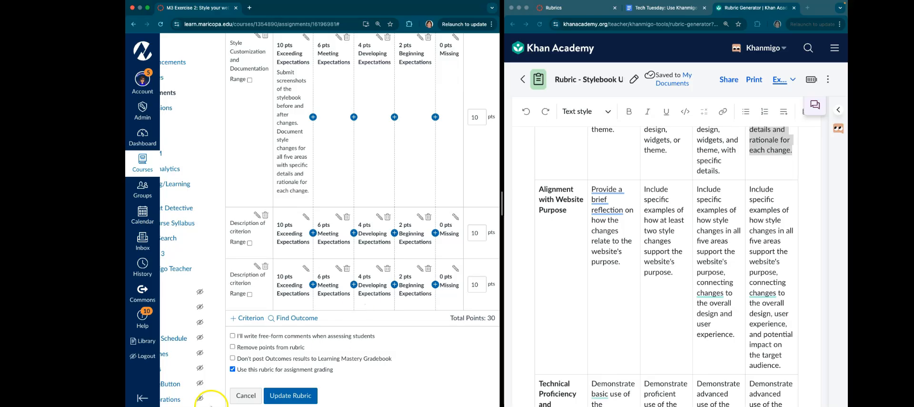
Update the rubric and check its criteria and points on the assignment page
left_click(314, 392)
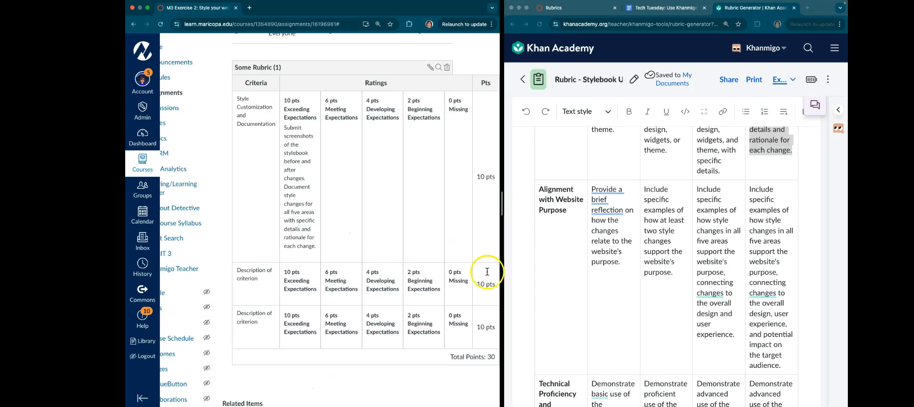
scroll(388, 272, "down", 1)
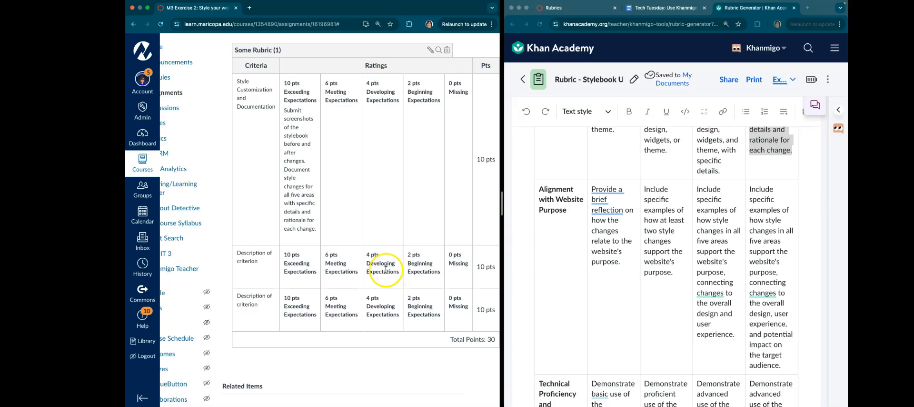
scroll(384, 263, "up", 1)
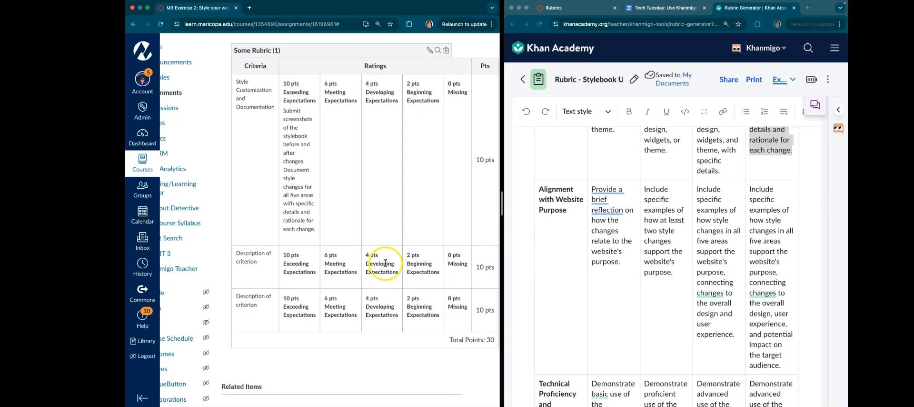